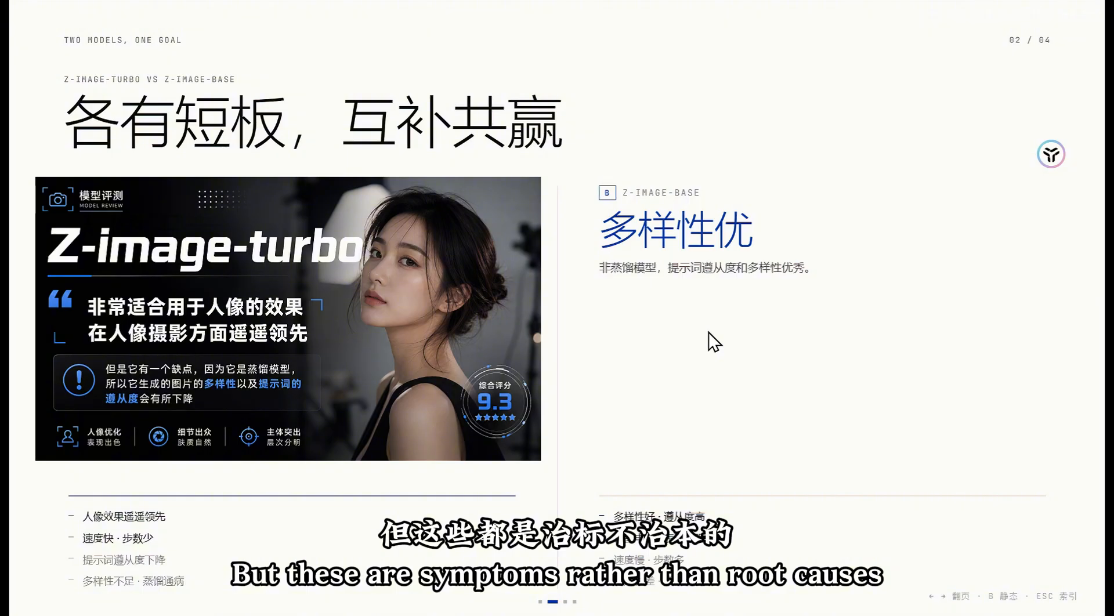
left_click(714, 378)
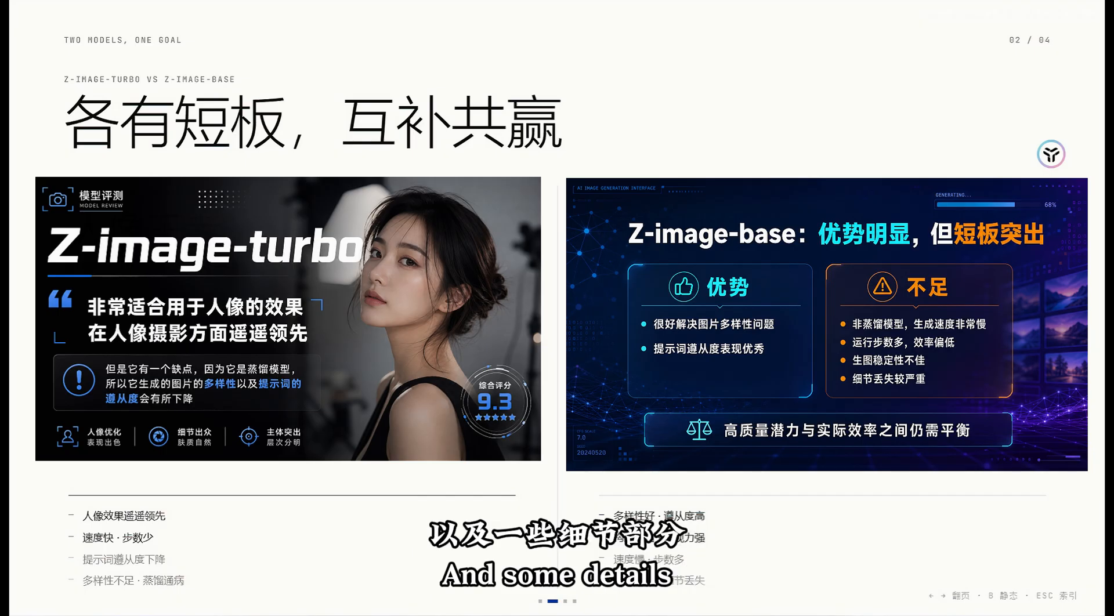
key("Right")
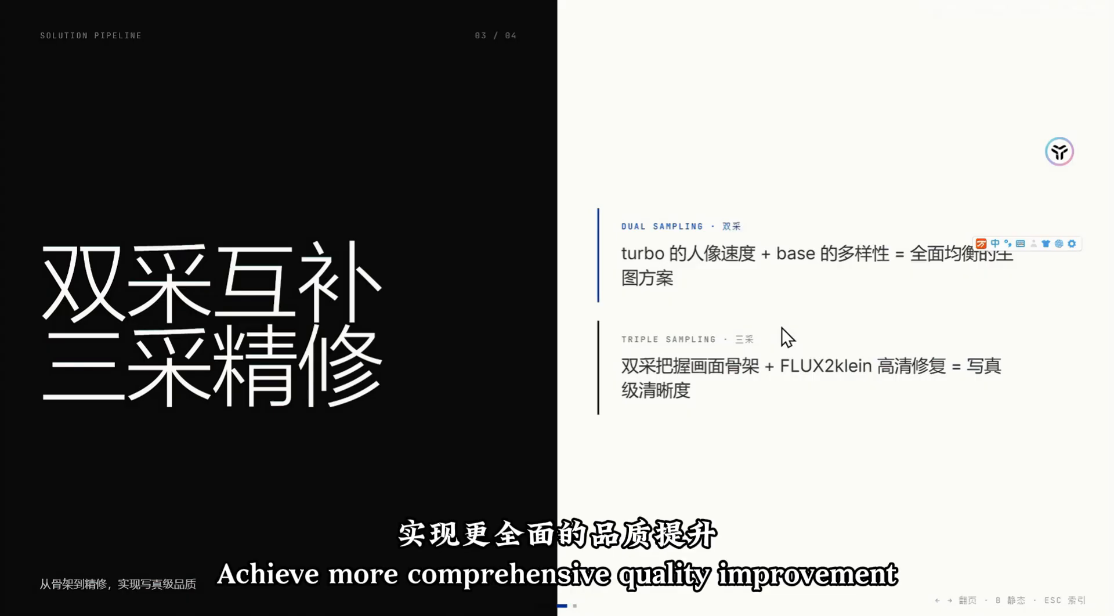
key("Right")
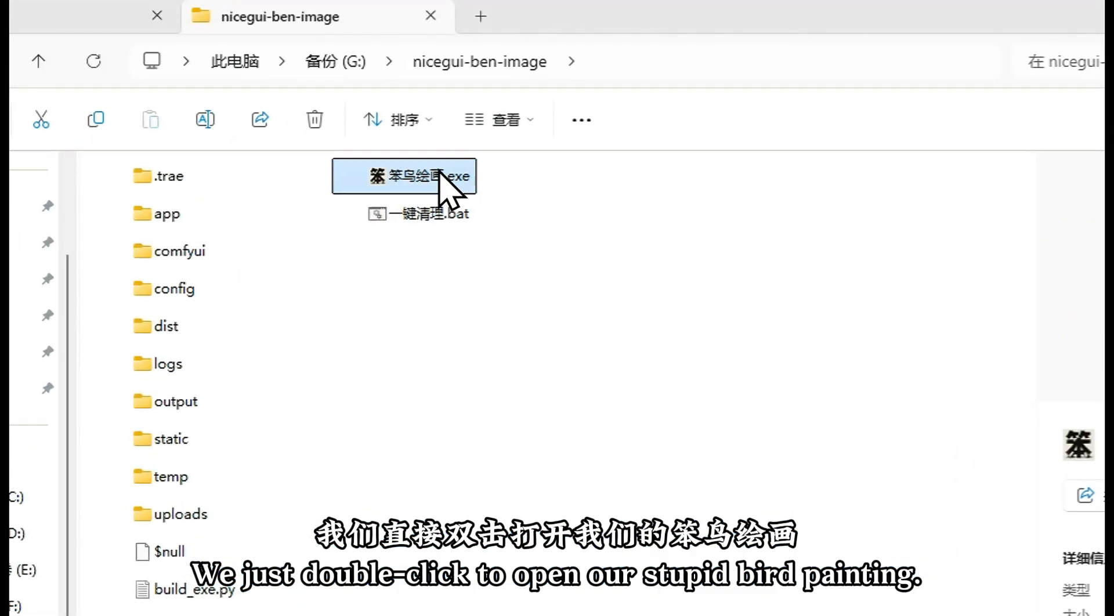
Launch 笨鸟绘画.exe from the nicegui-ben-image folder and choose the 双采 (dual sampling) mode under 多采样.
double_click(439, 174)
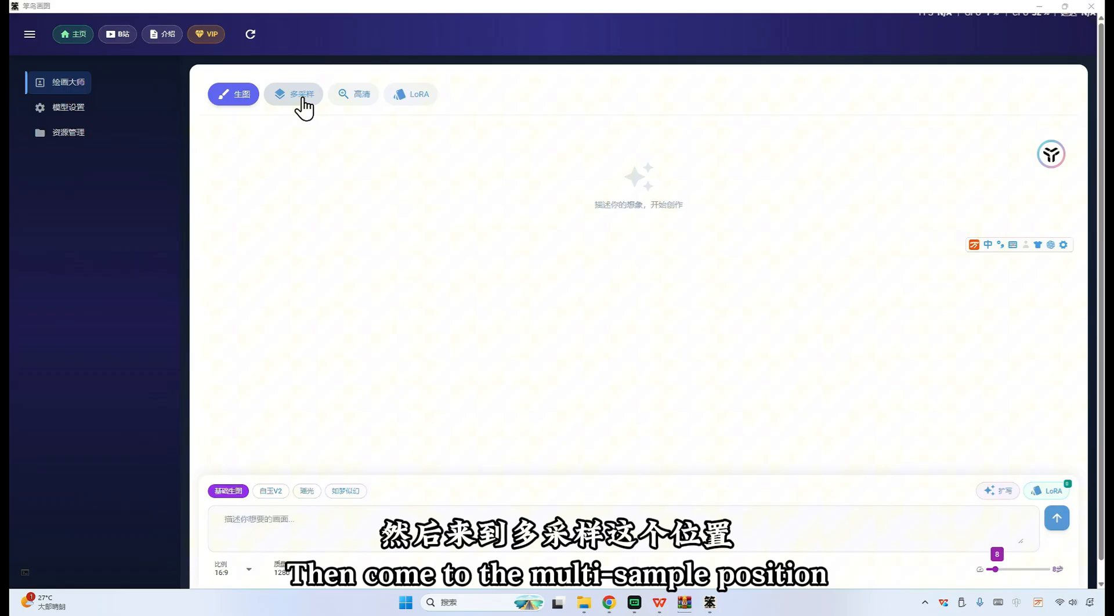
left_click(302, 98)
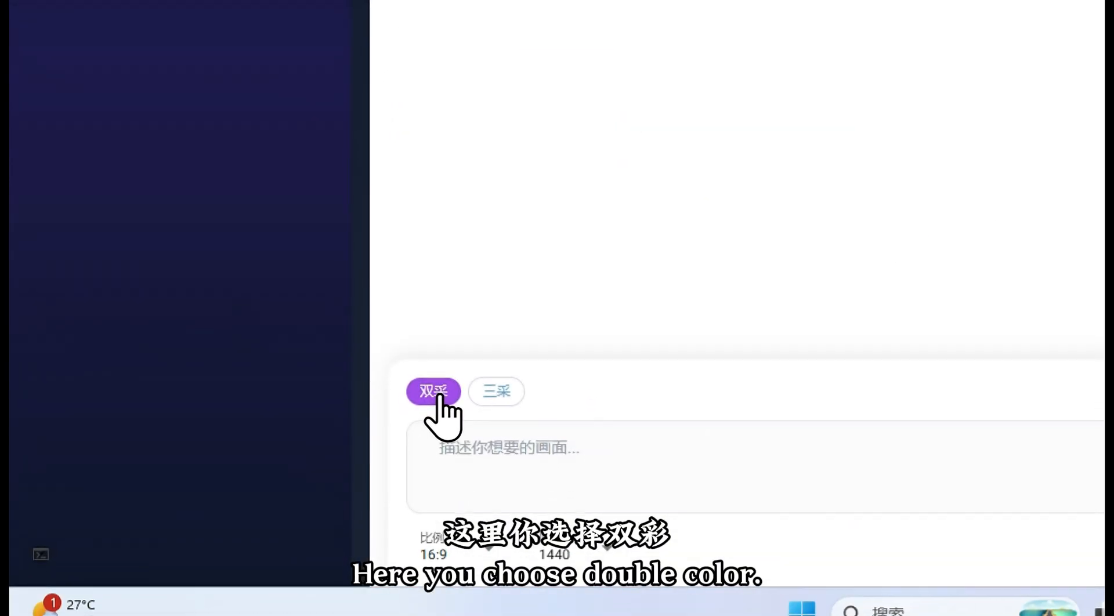
left_click(510, 455)
left_click(434, 383)
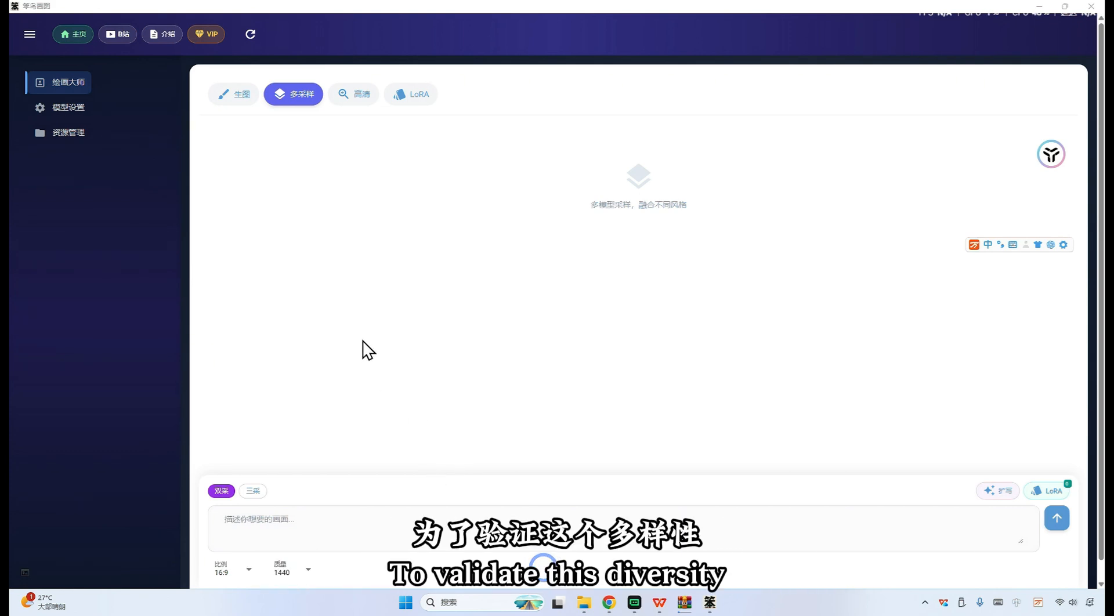
Paste the copied portrait prompt beginning with 亚洲，真人，伪厚涂 into the image description.
left_click(341, 530)
key("ctrl+v")
key("ctrl+v")
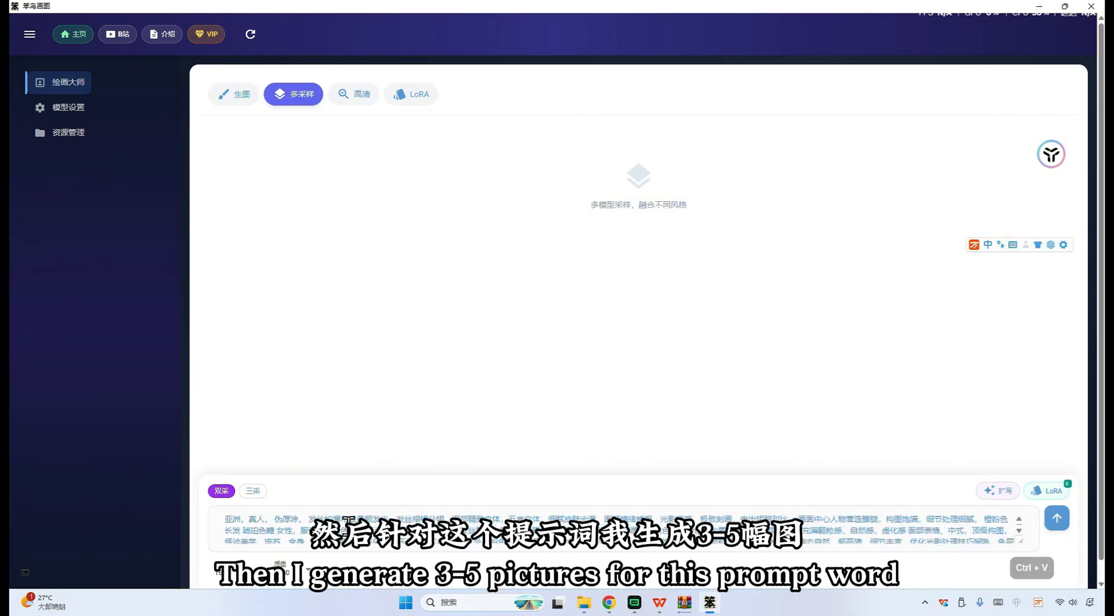
Generate five 双采 images from the same prompt at 16:9 and quality 1440.
left_click(1050, 527)
left_click(1050, 527)
left_click(1050, 527)
left_click(1049, 527)
left_click(1050, 527)
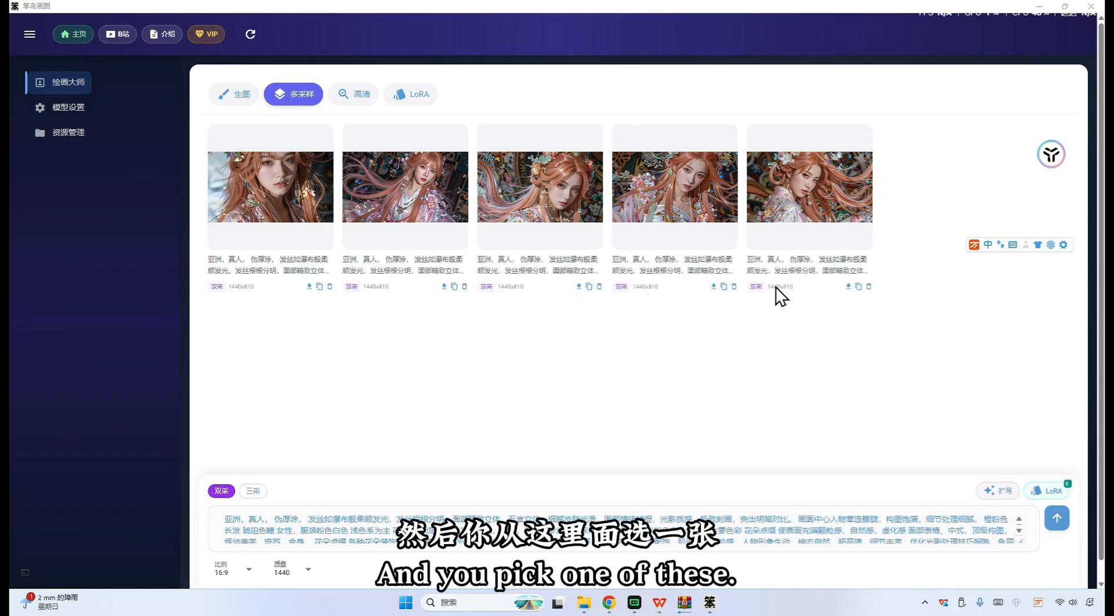
Inspect the fifth and the first generated portraits enlarged to judge their detail.
left_click(819, 200)
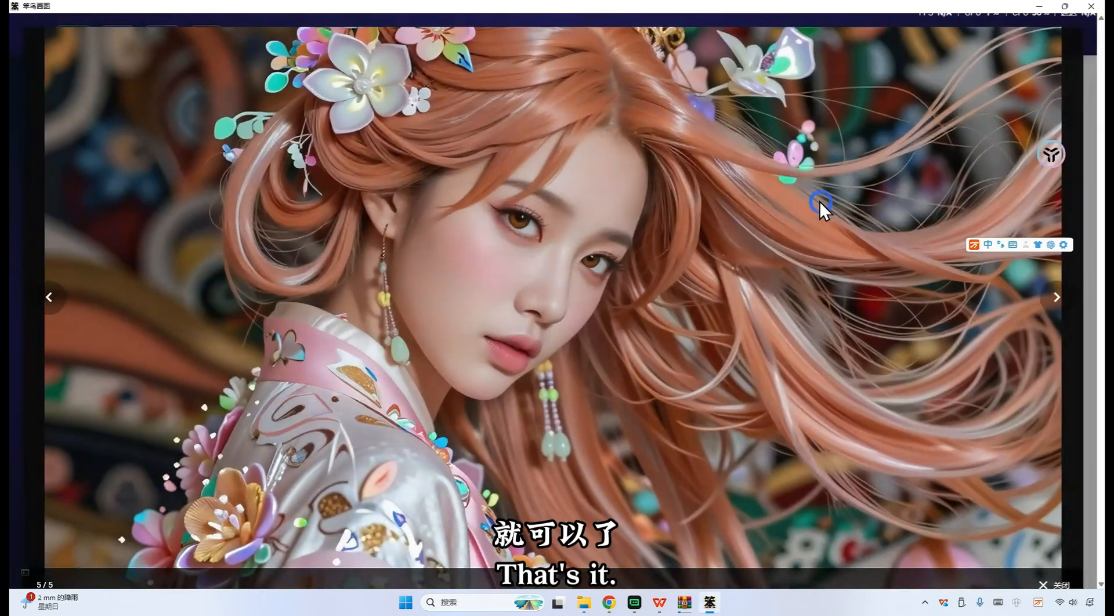
key("Escape")
left_click(292, 217)
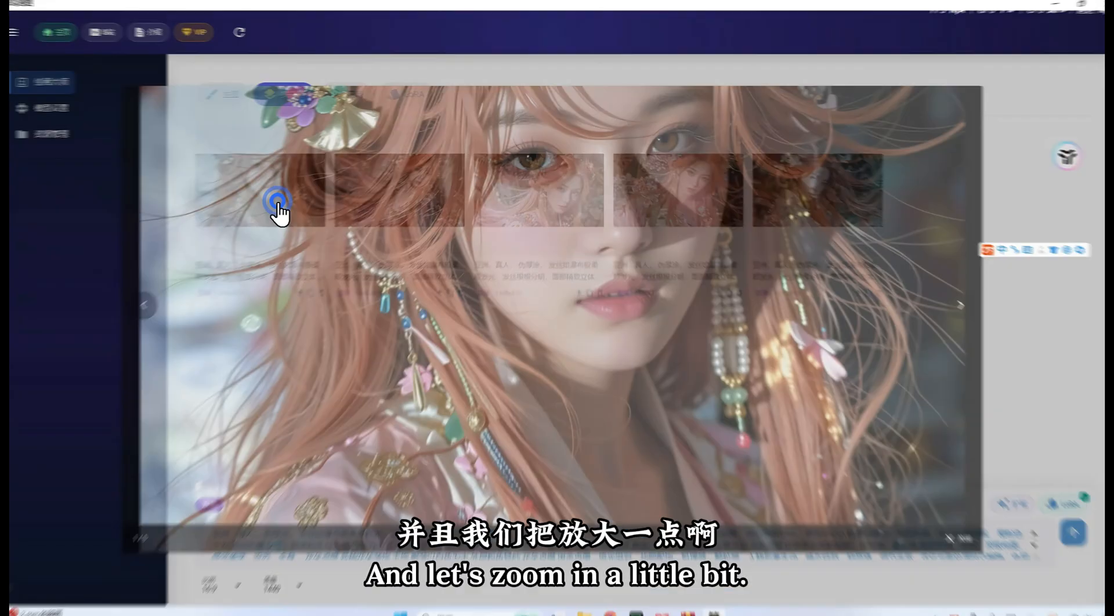
scroll(746, 391, "up", 5)
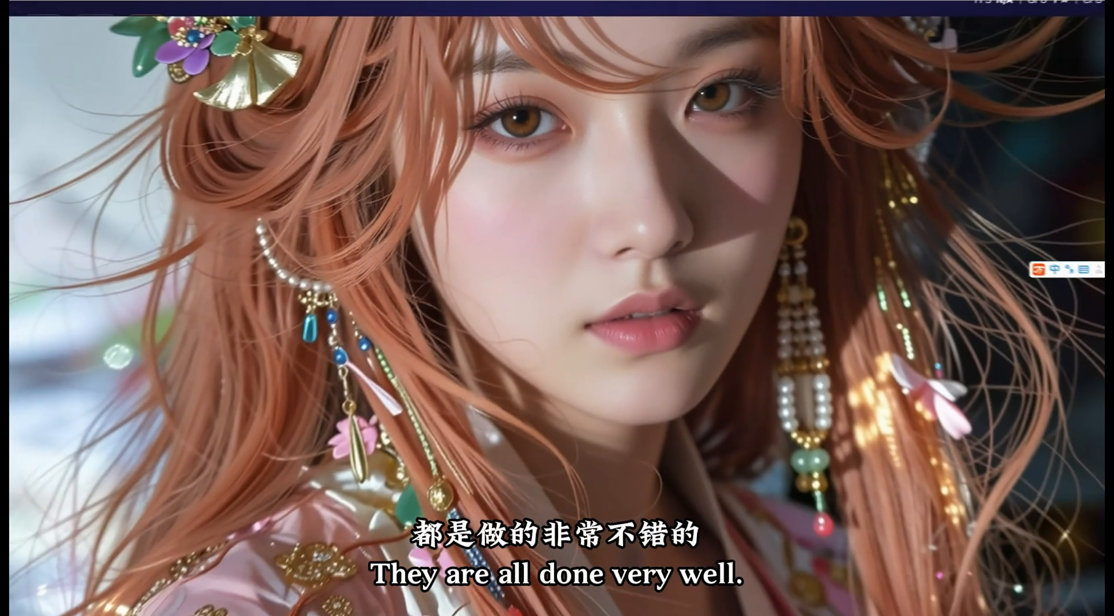
Leaf through all five generated portraits to compare how the faces differ, and close the preview.
left_click(1062, 301)
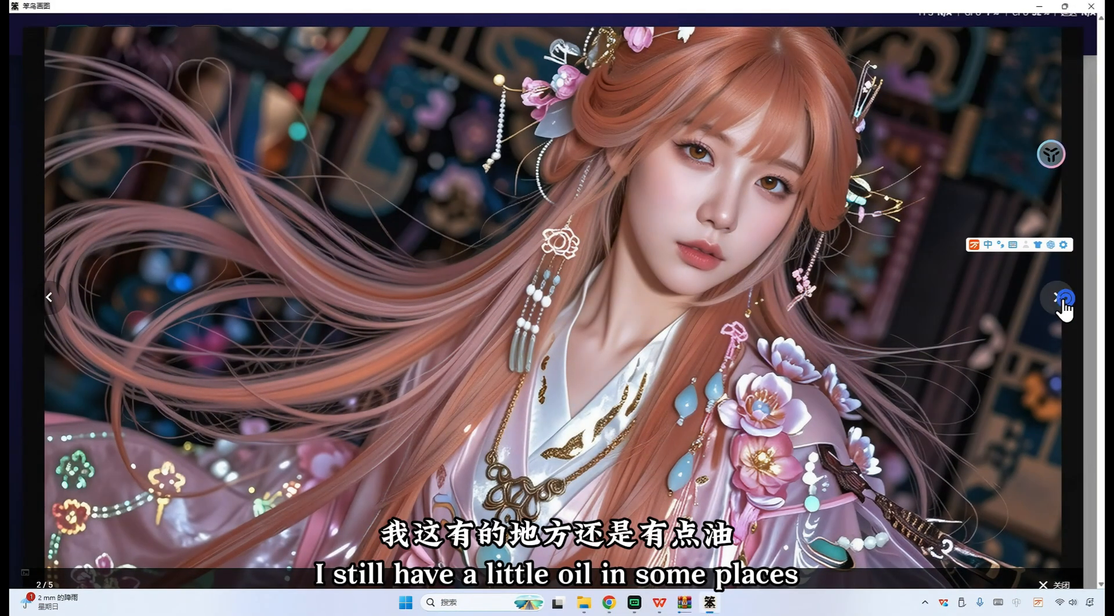
left_click(1064, 305)
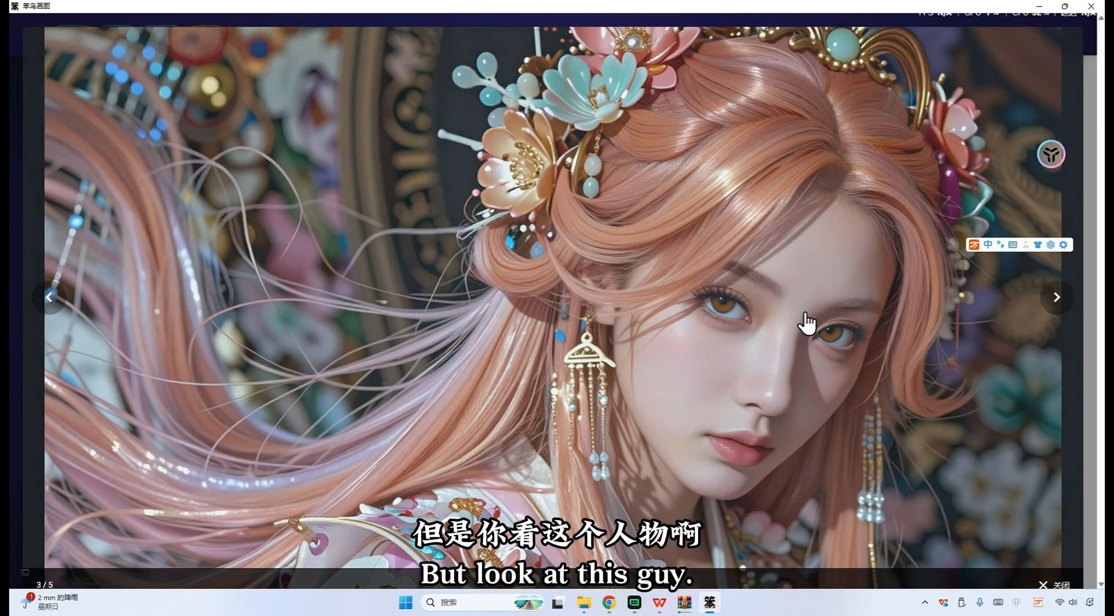
left_click(1065, 300)
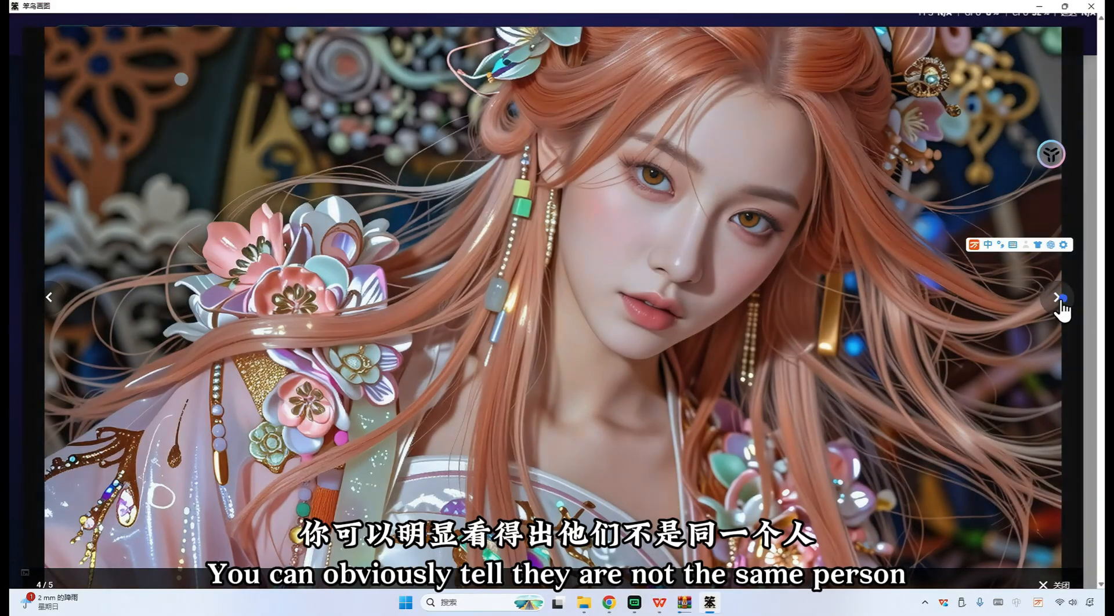
left_click(1057, 301)
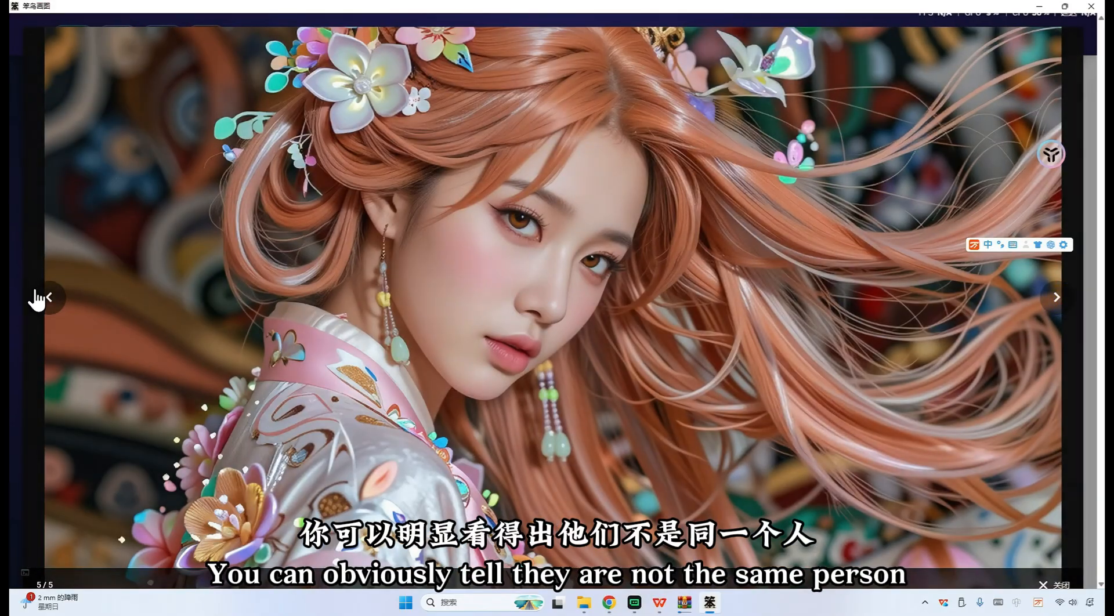
left_click(42, 298)
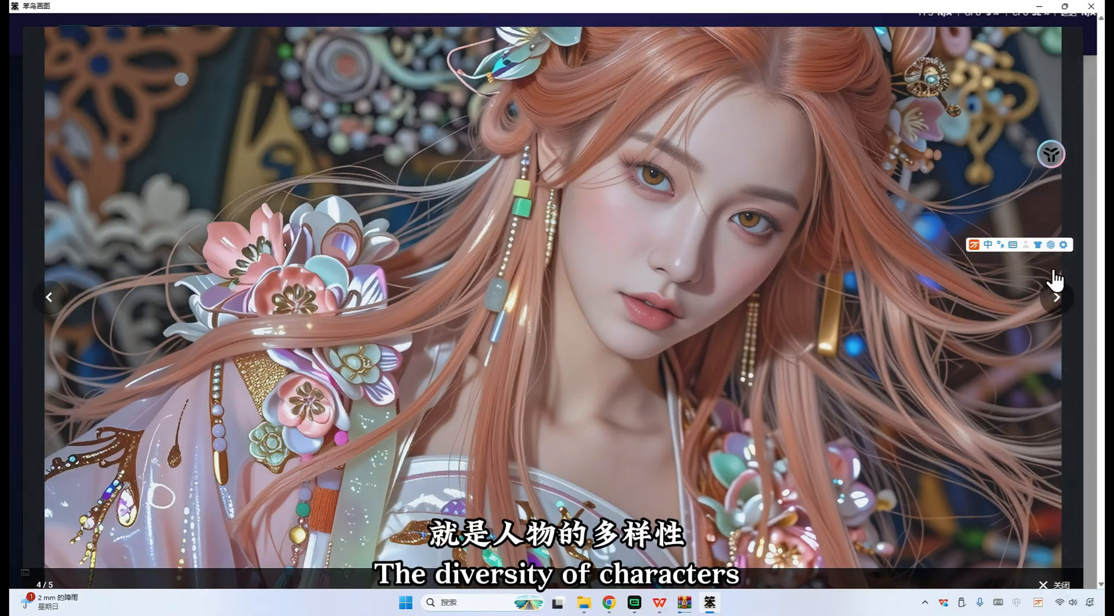
left_click(1052, 293)
left_click(1047, 303)
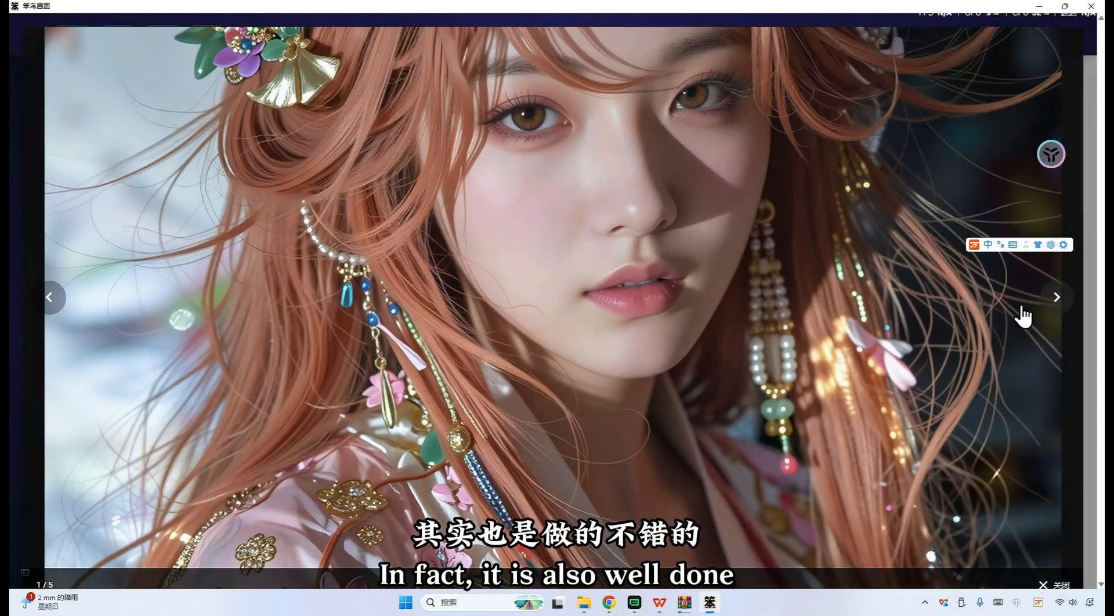
left_click(1051, 298)
key("Escape")
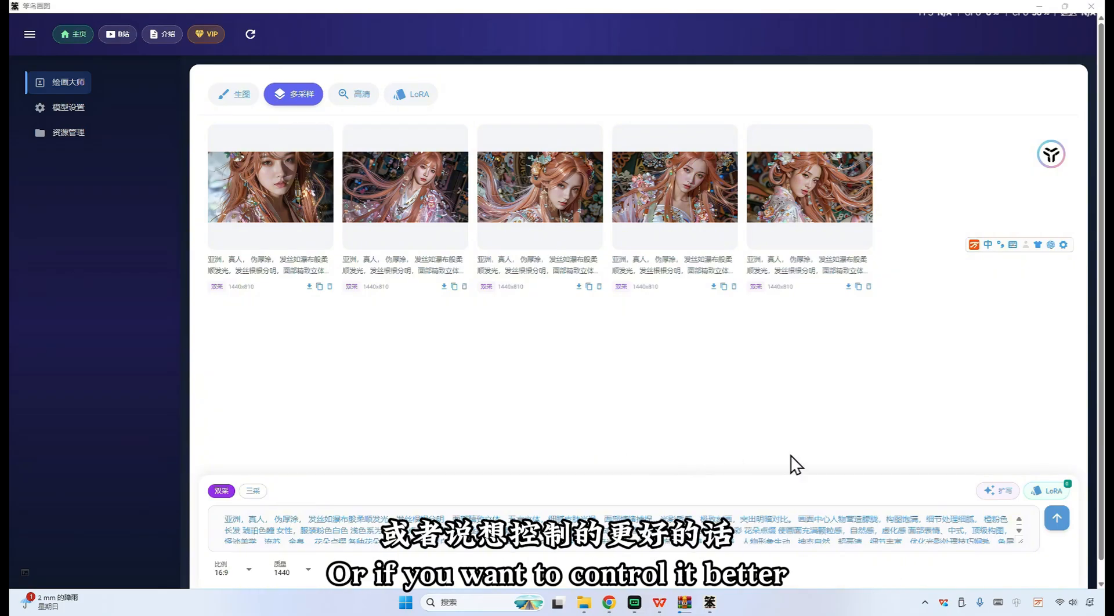
Add the LoRA girlslike_zi_mzy_孟子义 to the ZIT (Z-Image-Turbo) model and close the LoRA manager.
left_click(1047, 491)
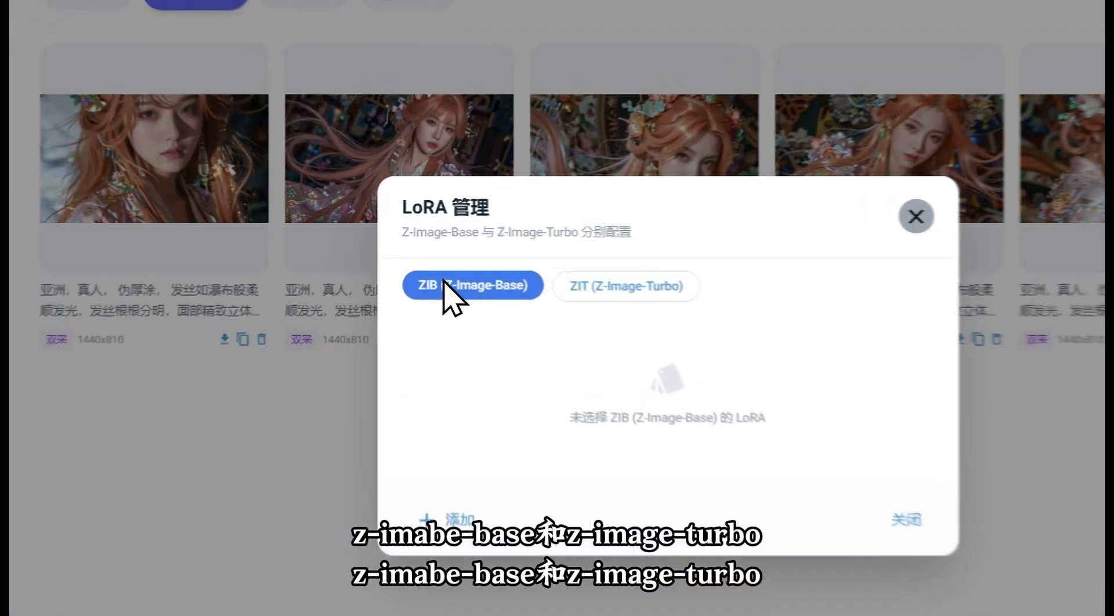
left_click(651, 287)
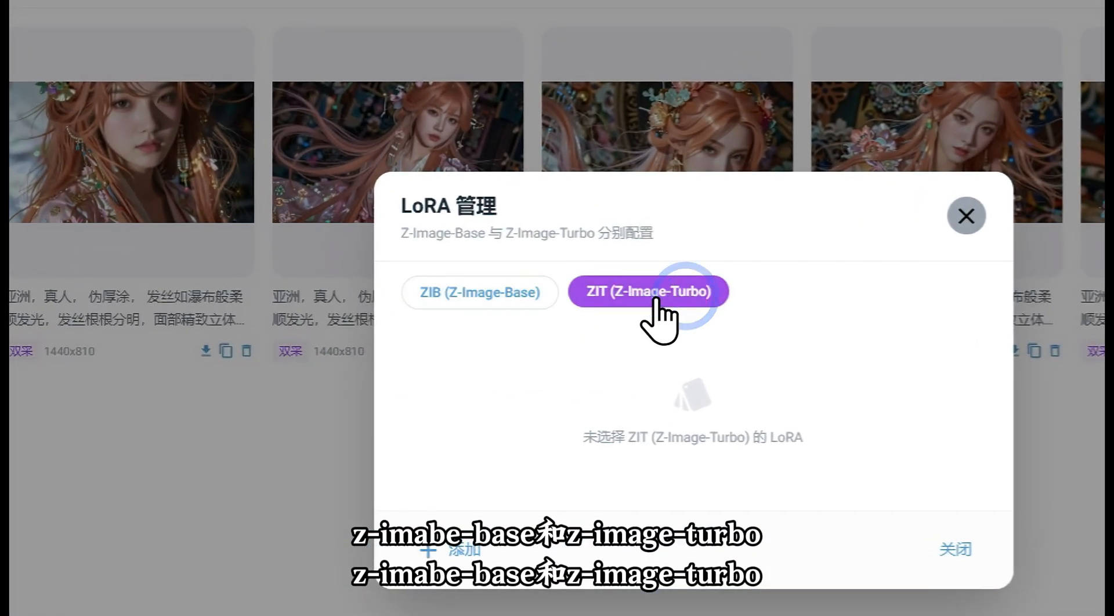
left_click(506, 292)
left_click(651, 293)
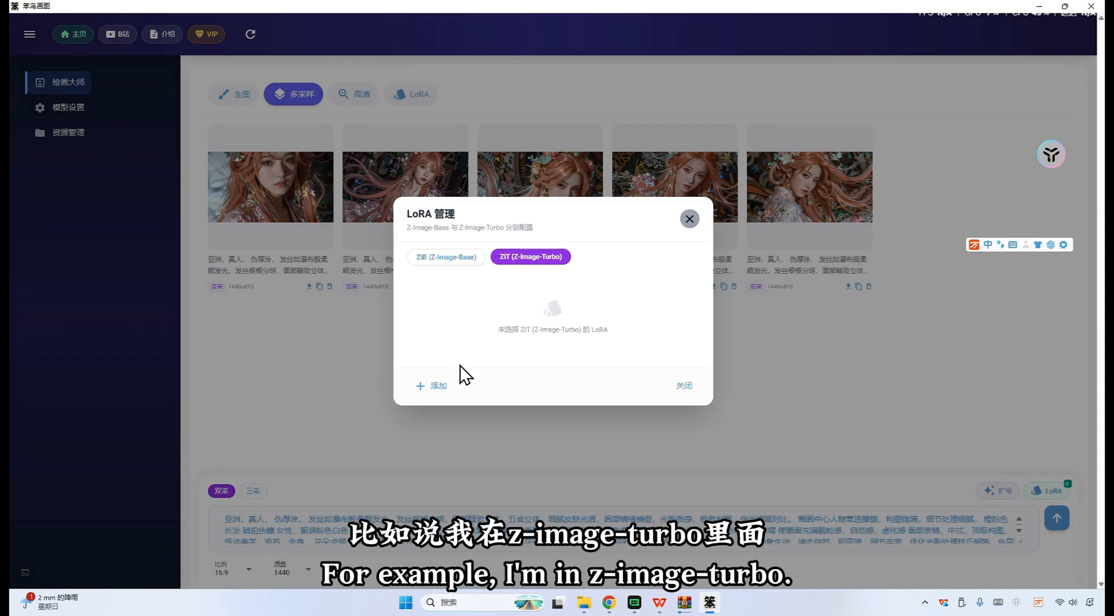
left_click(443, 383)
left_click(547, 319)
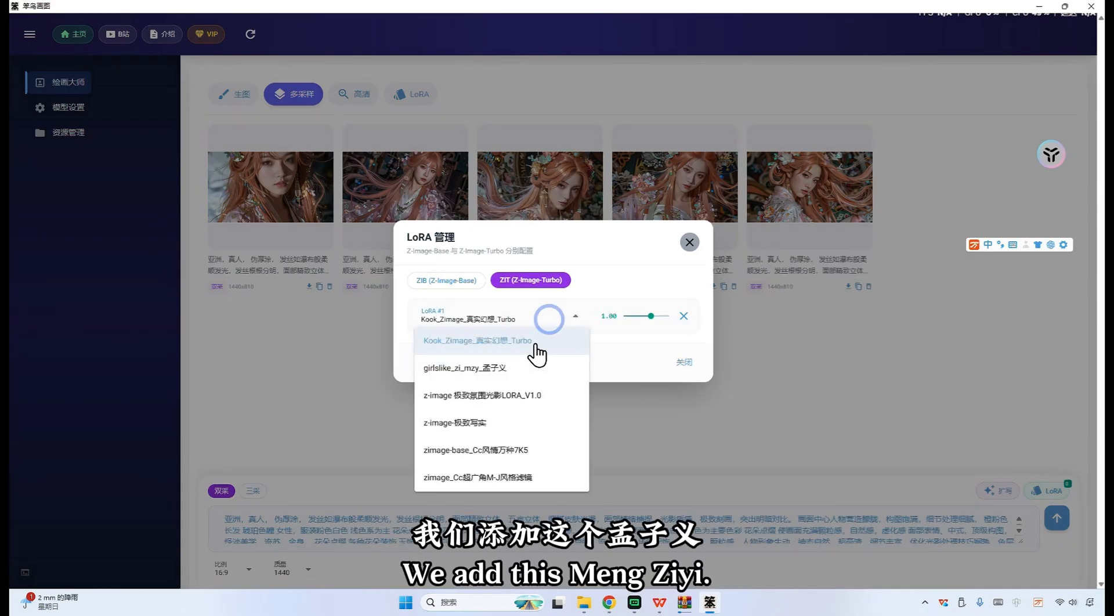
left_click(504, 372)
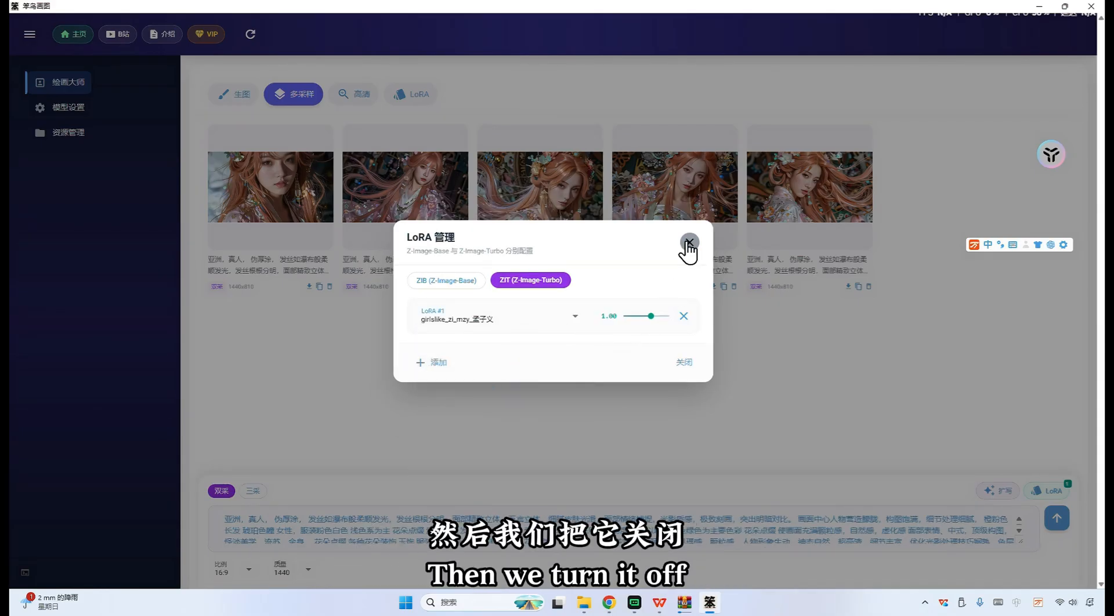
left_click(689, 241)
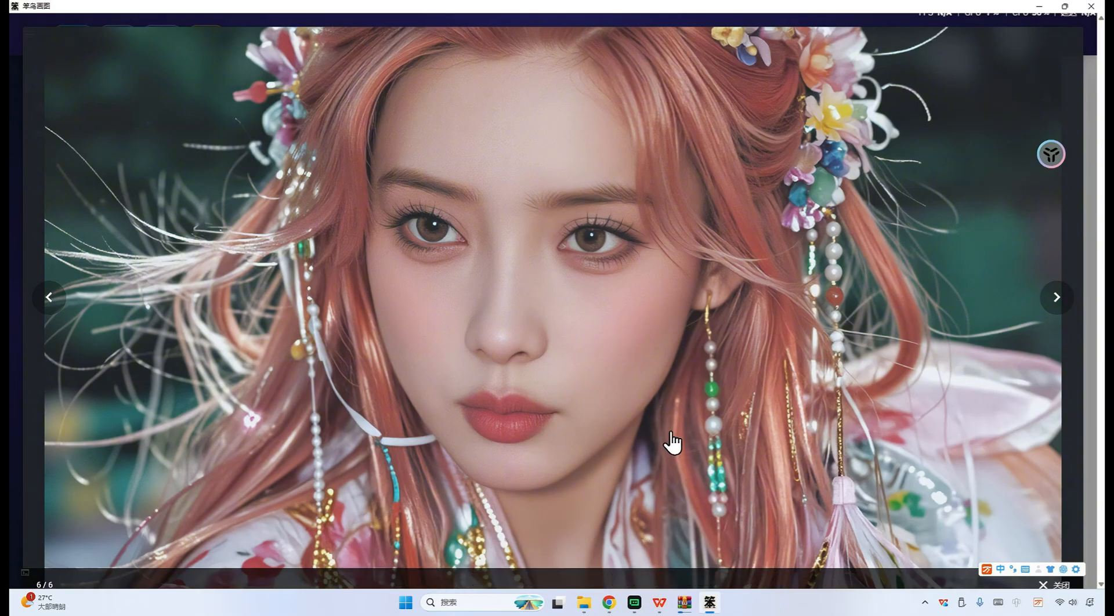
Close the image preview and set the weight of the Z-Image-Turbo LoRA girlslike_zi_mzy_孟子义 to 0.81.
left_click(746, 415)
left_click(1046, 491)
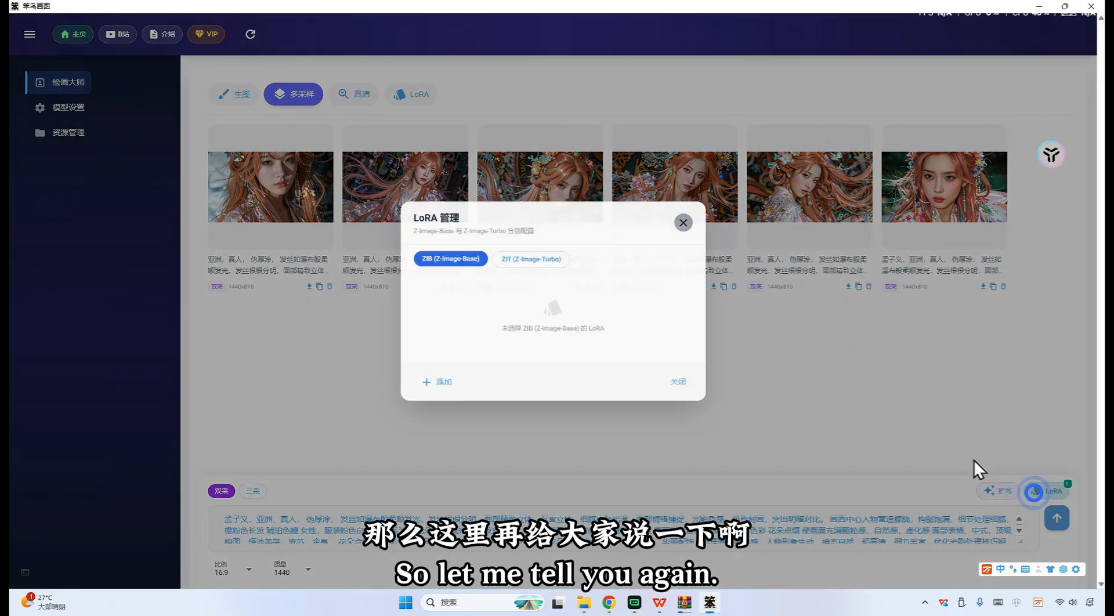
left_click(560, 256)
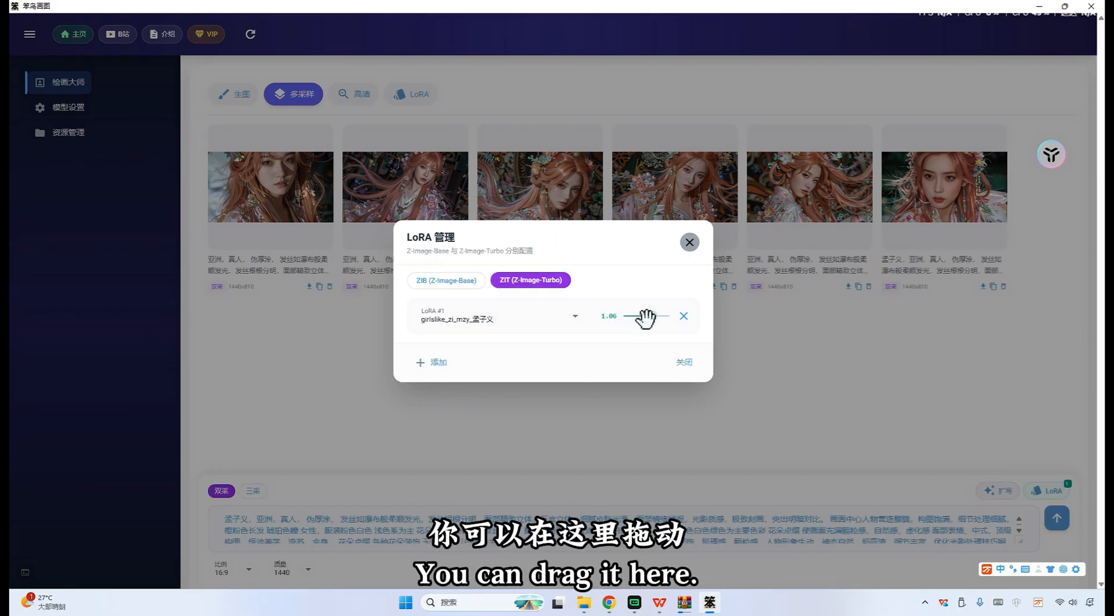
left_click_drag(646, 322, 648, 322)
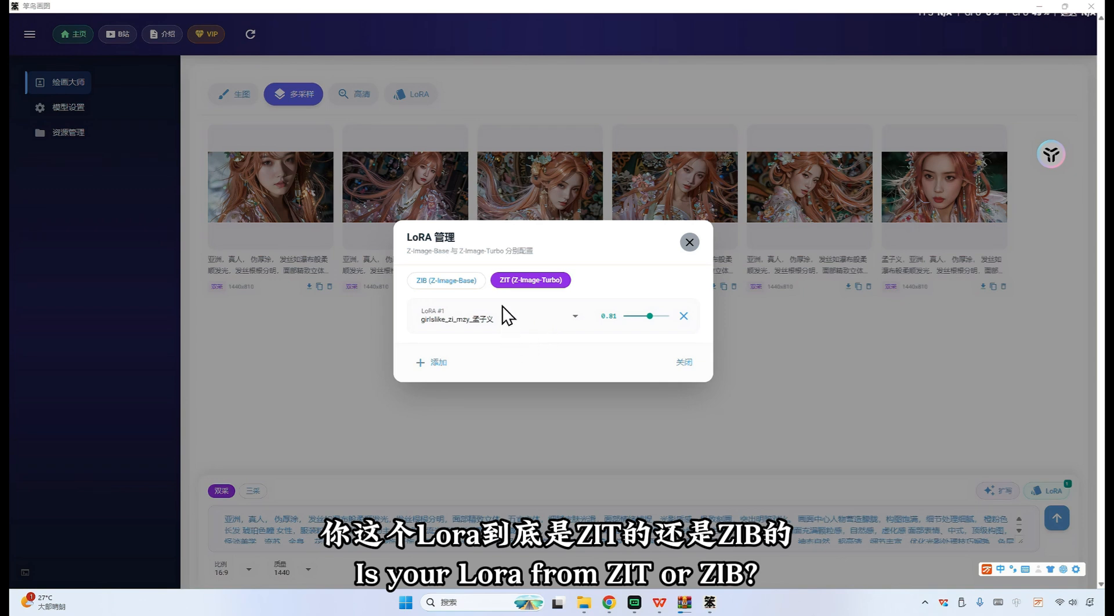
left_click(451, 281)
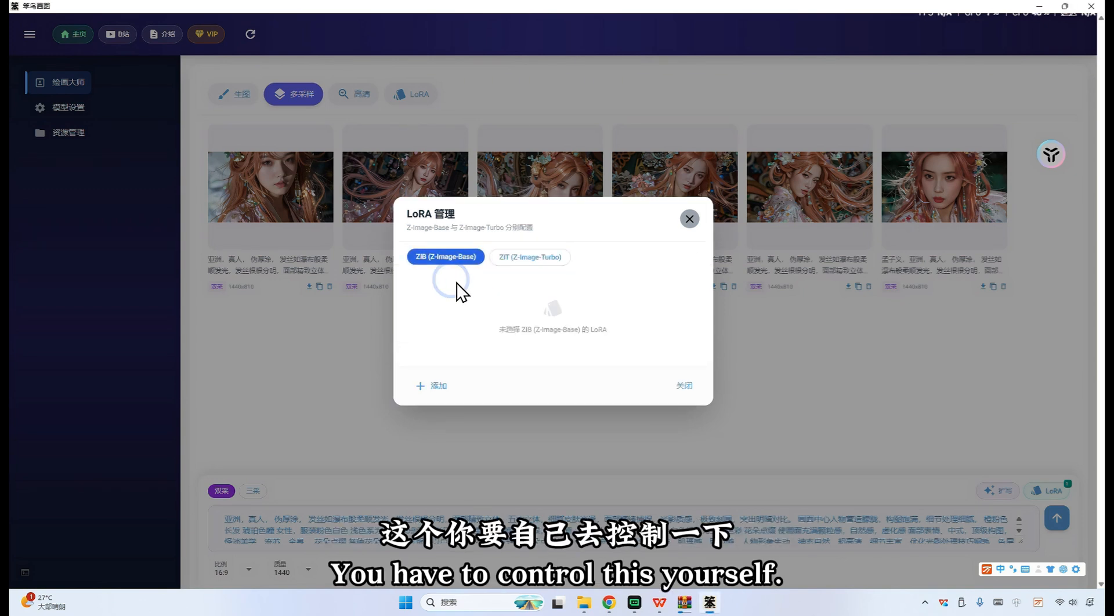
left_click(527, 257)
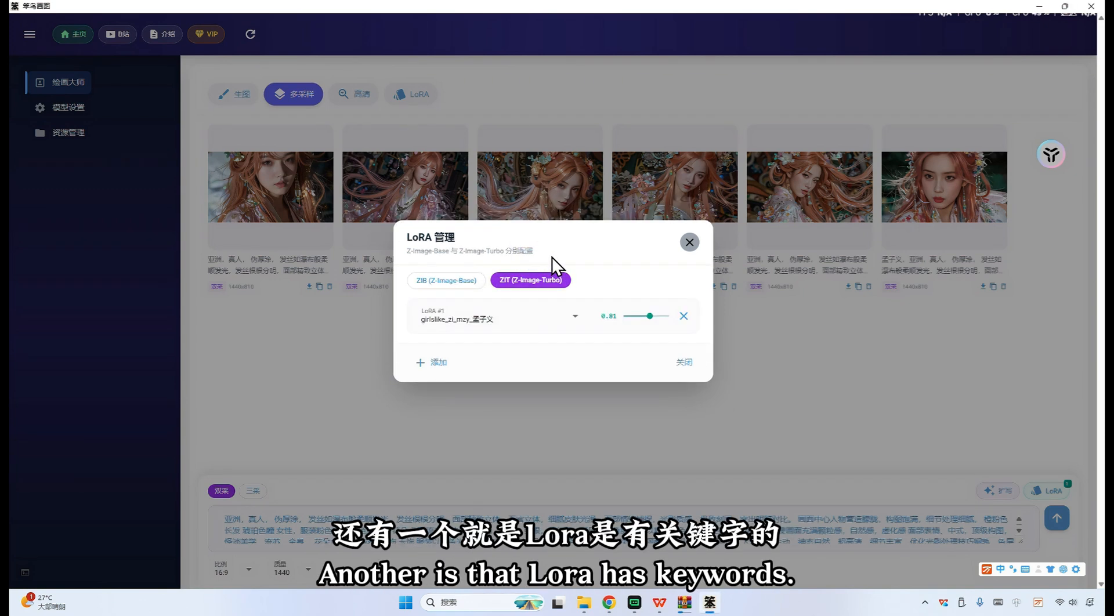
left_click(550, 388)
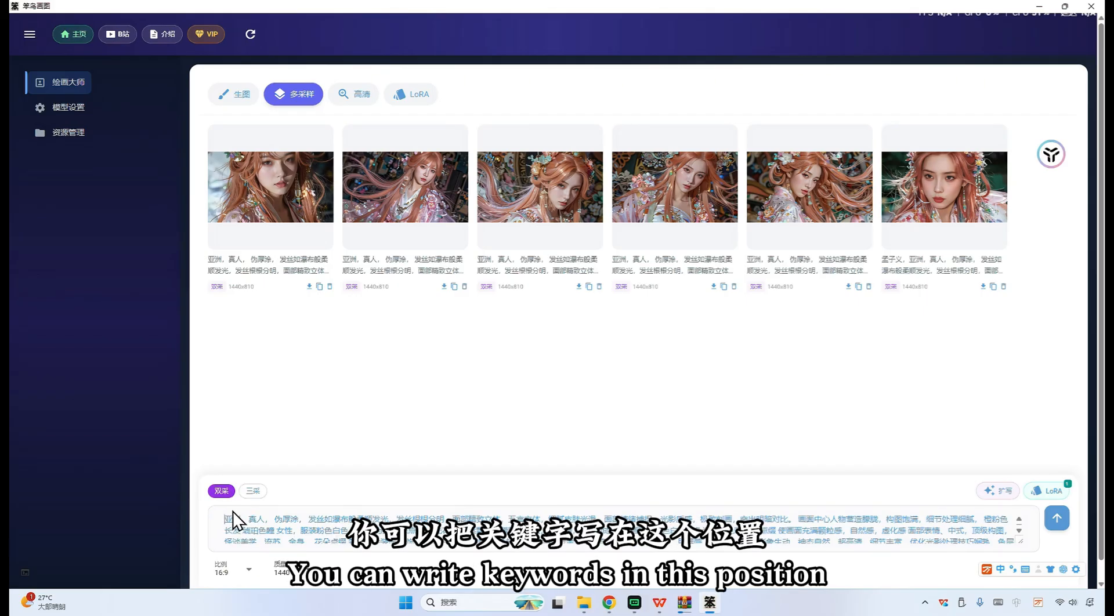
Insert the LoRA keyword "孟子义，" at the very beginning of the prompt.
type("blg")
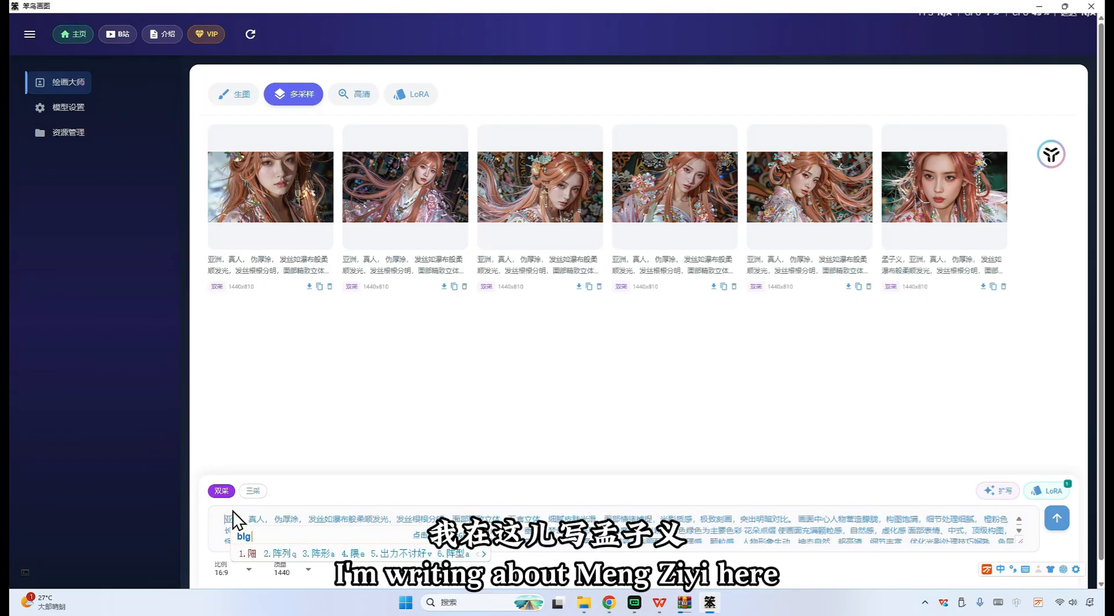
key("BackSpace")
type("孟子义，")
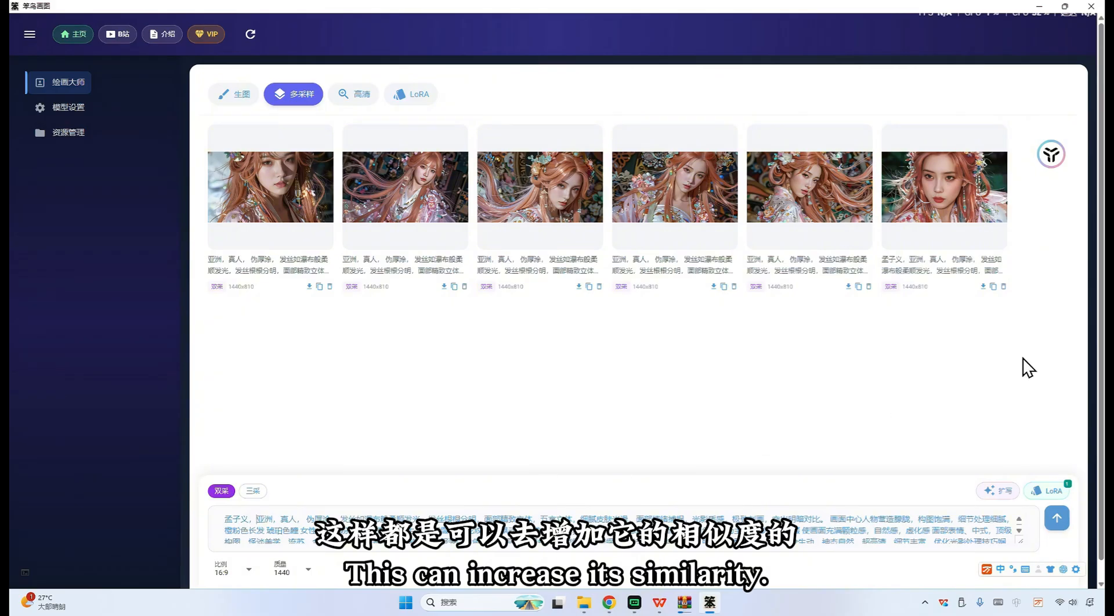
Delete the keyword "孟子义，" from the beginning of the prompt.
left_click(259, 520)
key("BackSpace")
key("BackSpace")
key("BackSpace")
key("BackSpace")
Review the LoRA configured for ZIT (Z-Image-Turbo) in the LoRA manager and close it.
left_click(1047, 491)
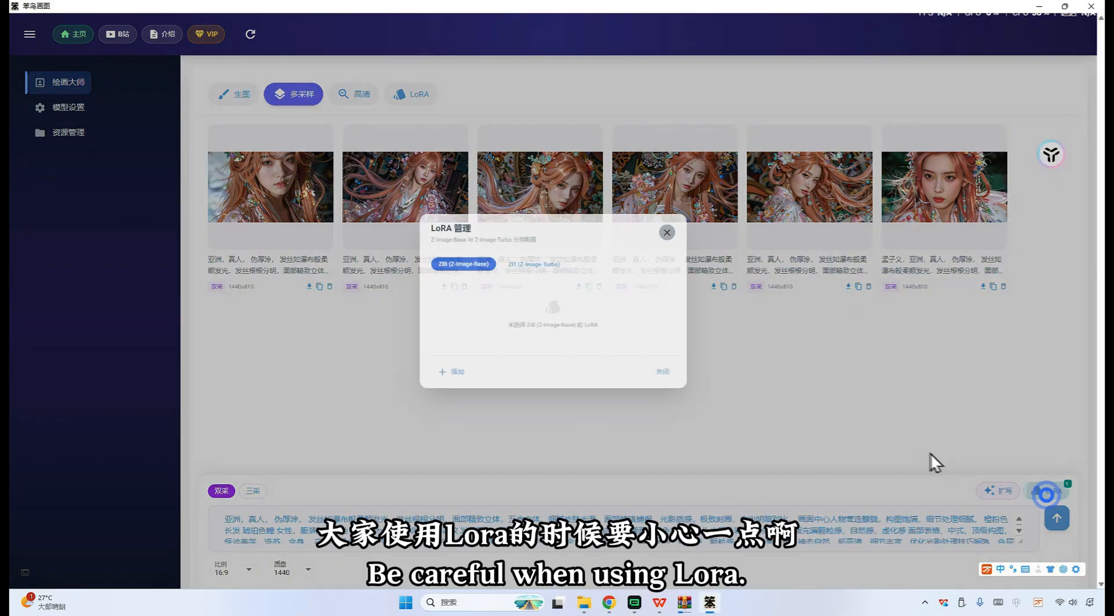
left_click(534, 257)
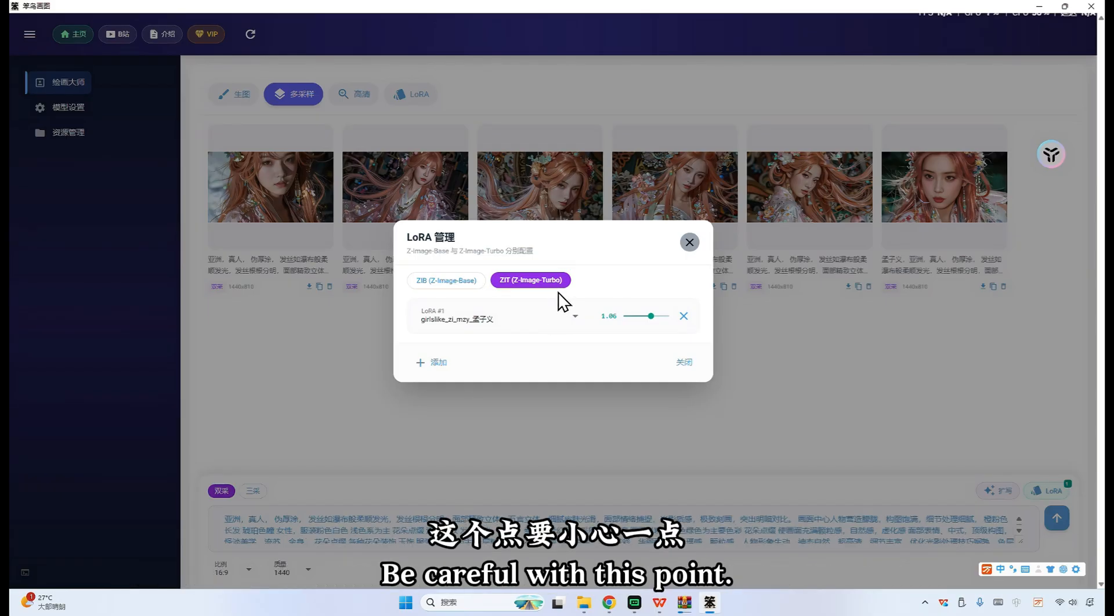
key("Escape")
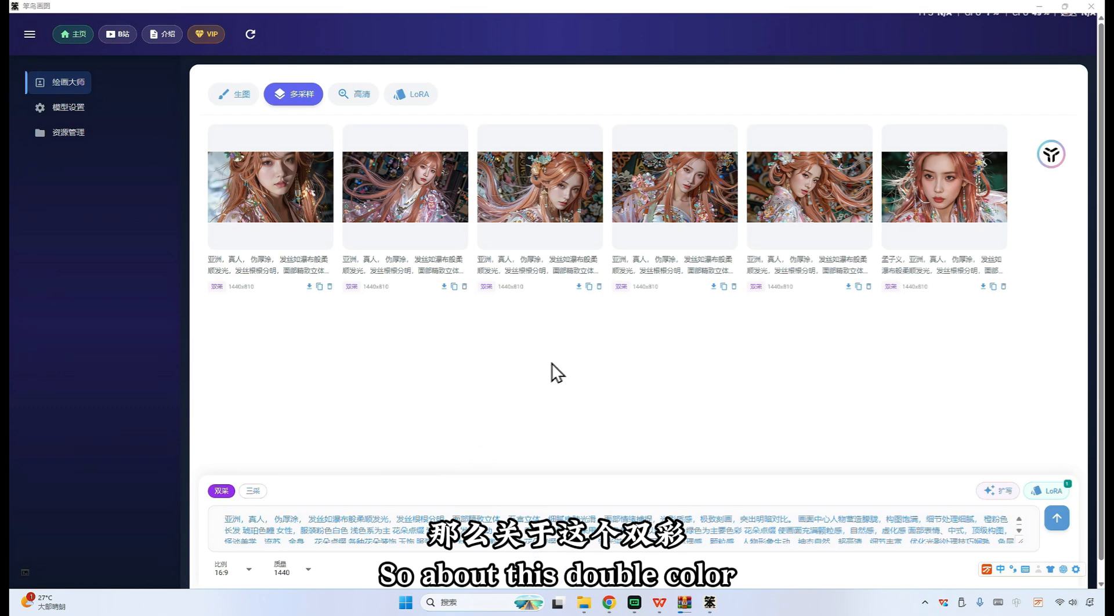
Refresh the page to clear the earlier results and reopen the 多采样 (multi-sampling) section.
scroll(373, 316, "down", 1)
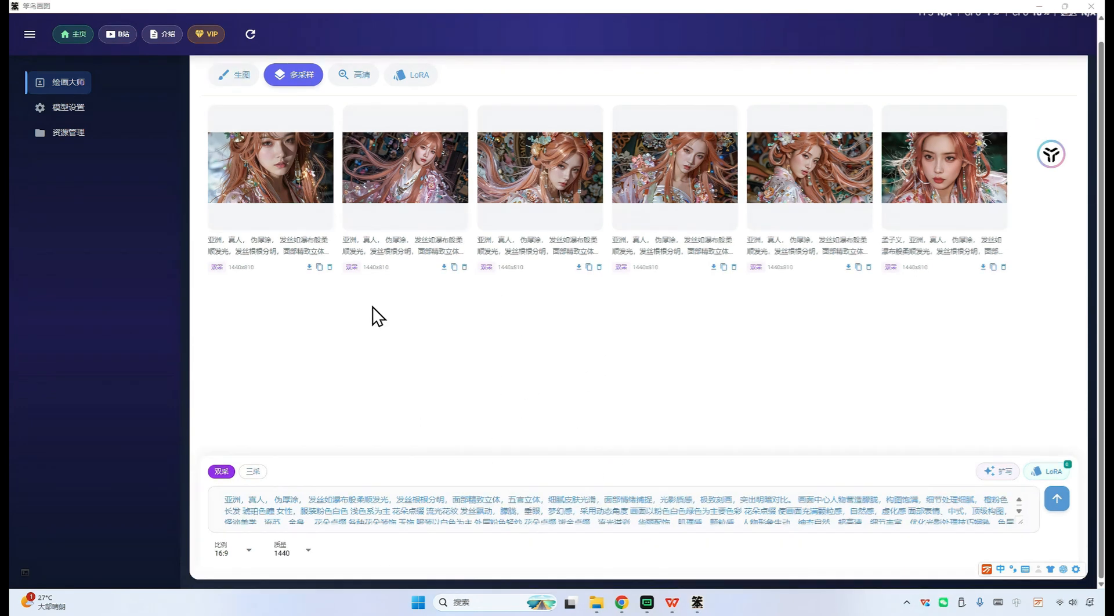
left_click(251, 35)
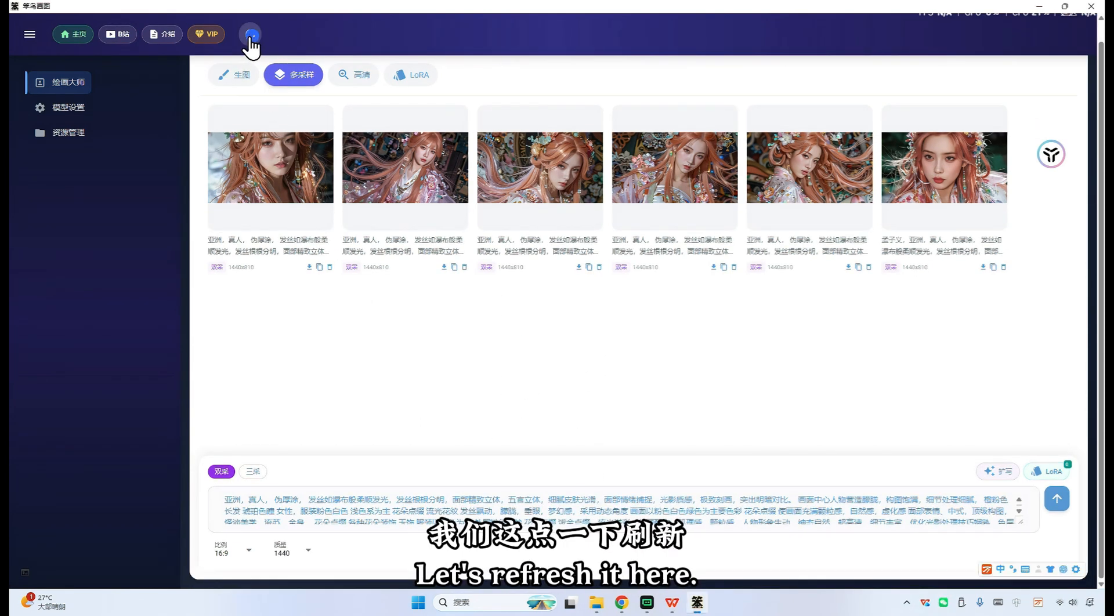
left_click(296, 87)
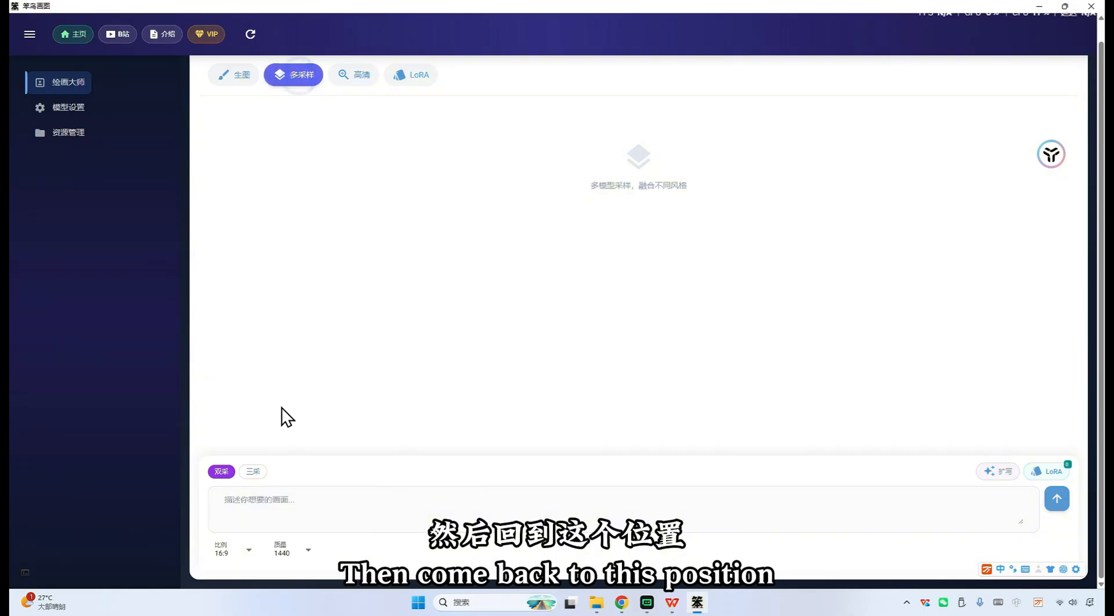
Switch to 三采 (triple sampling) and paste the copied street-portrait prompt starting with "写实摄影，电影感都市街拍风格".
left_click(254, 471)
key("ctrl+c")
left_click(312, 503)
key("ctrl+v")
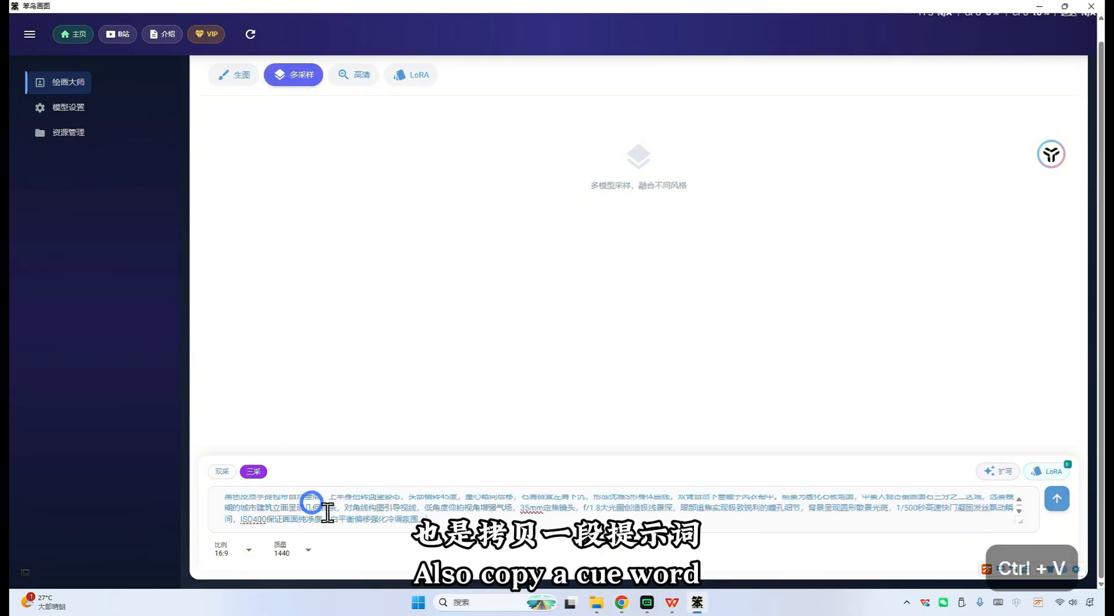
Set the aspect ratio to 9:16 and the quality to 1920, and generate the triple-sampled portraits.
left_click(235, 551)
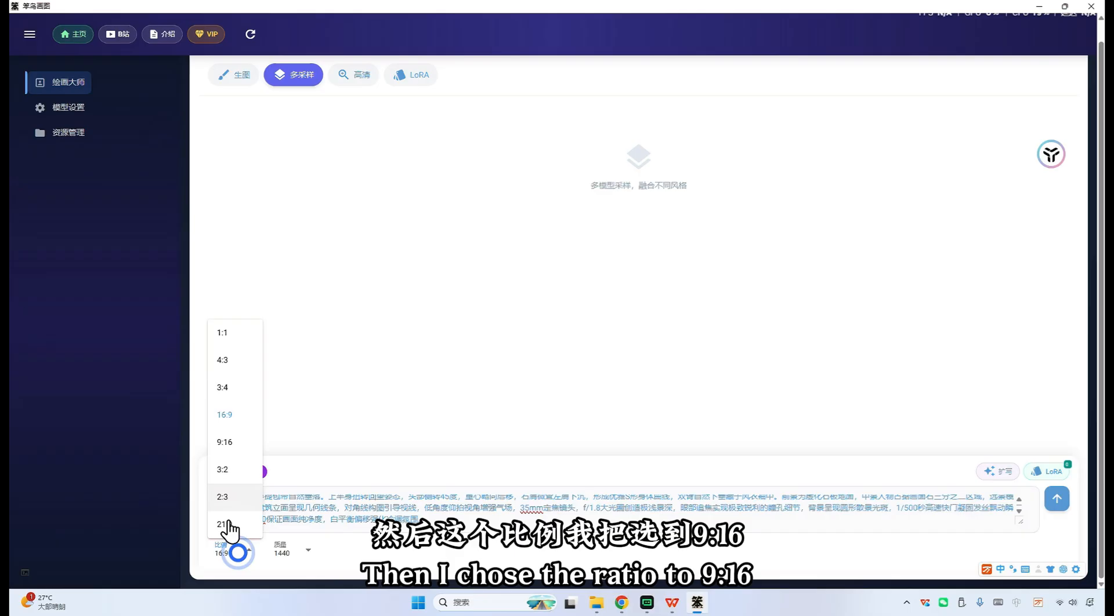
left_click(229, 444)
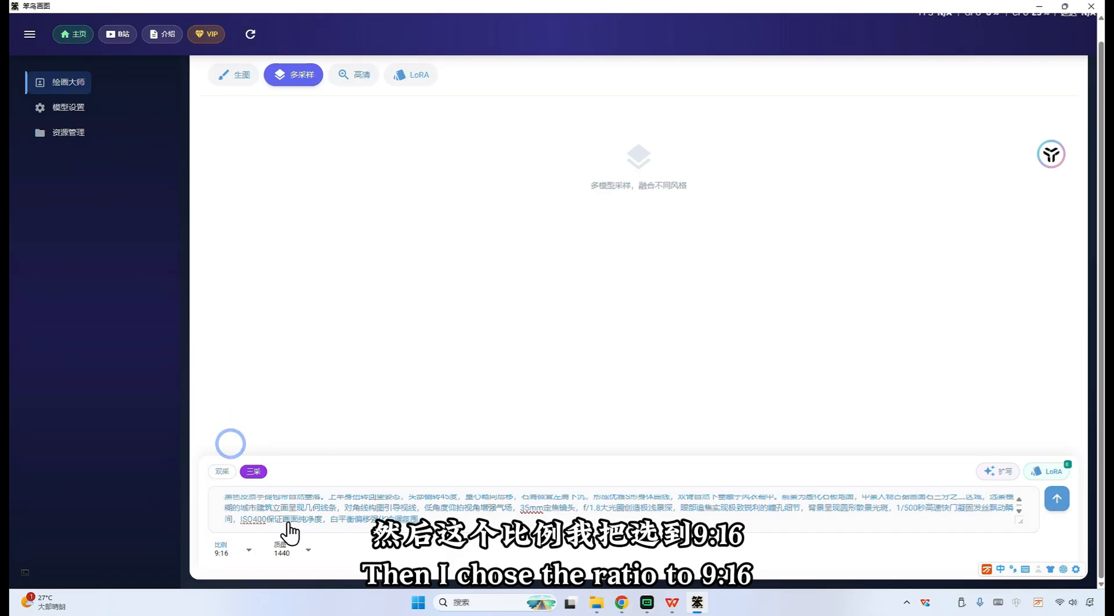
left_click(283, 550)
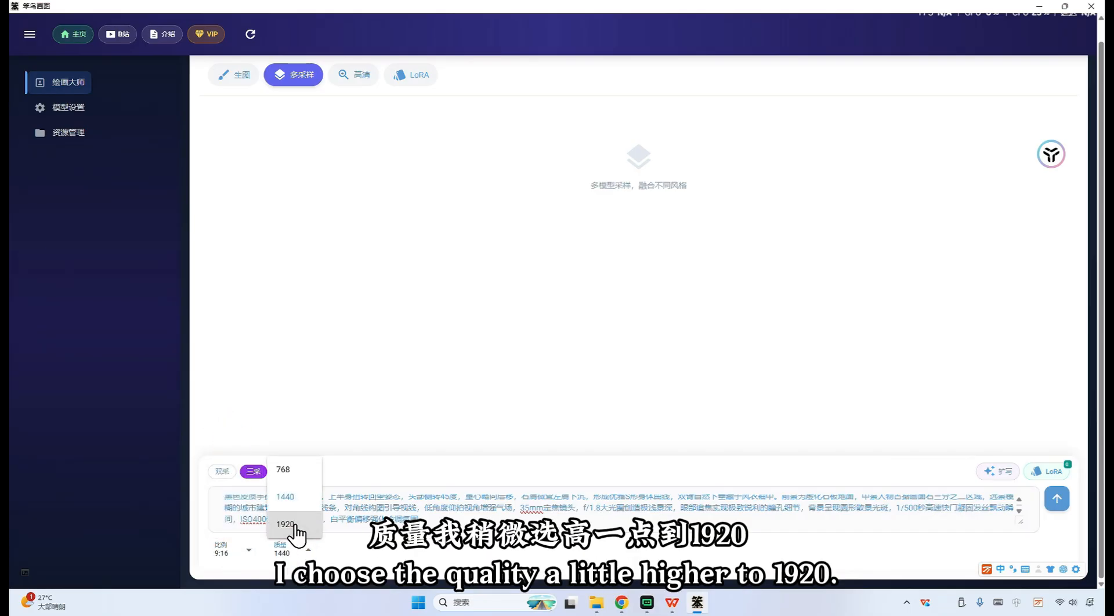
left_click(294, 527)
left_click(1065, 506)
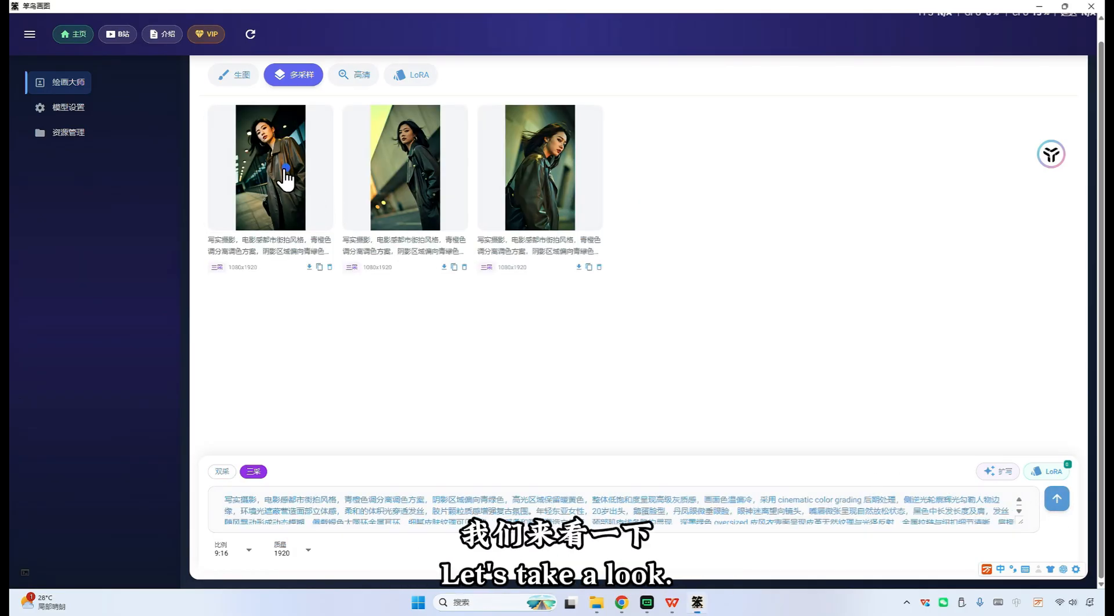
Preview the first generated portrait at full size and close the preview.
left_click(287, 177)
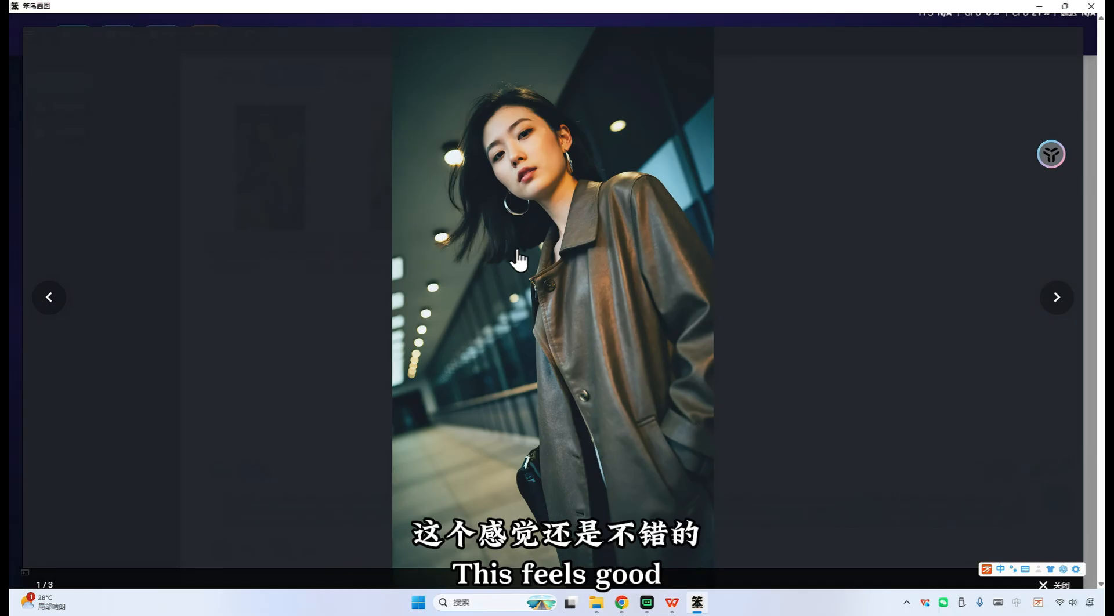
scroll(978, 293, "down", 1)
left_click(767, 242)
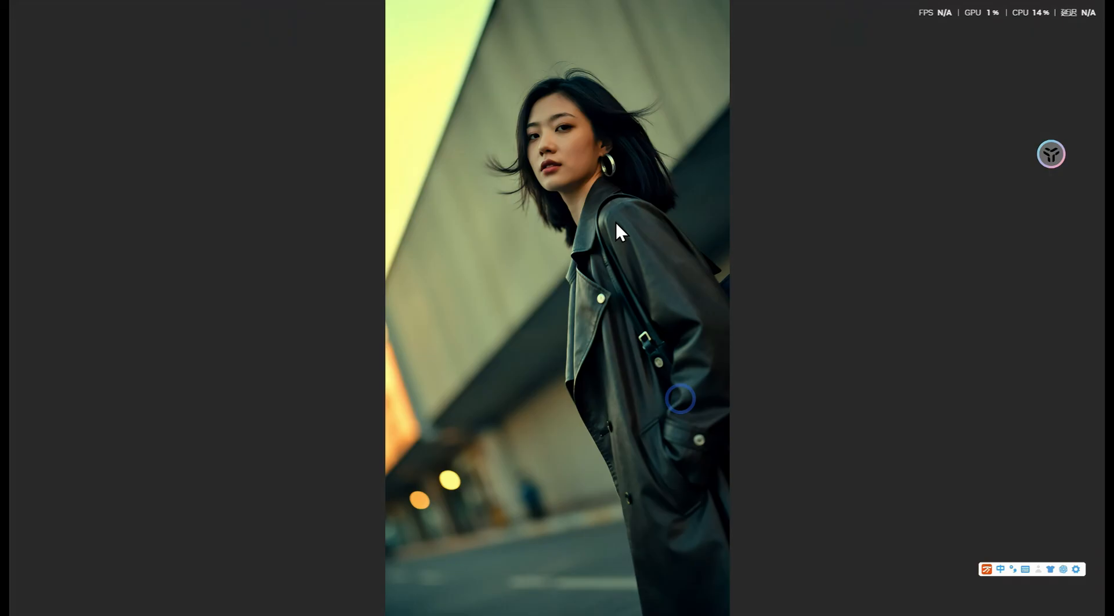
Examine the facial skin, hair and clothing texture of the second portrait at high magnification and close the image viewer.
scroll(616, 229, "up", 5)
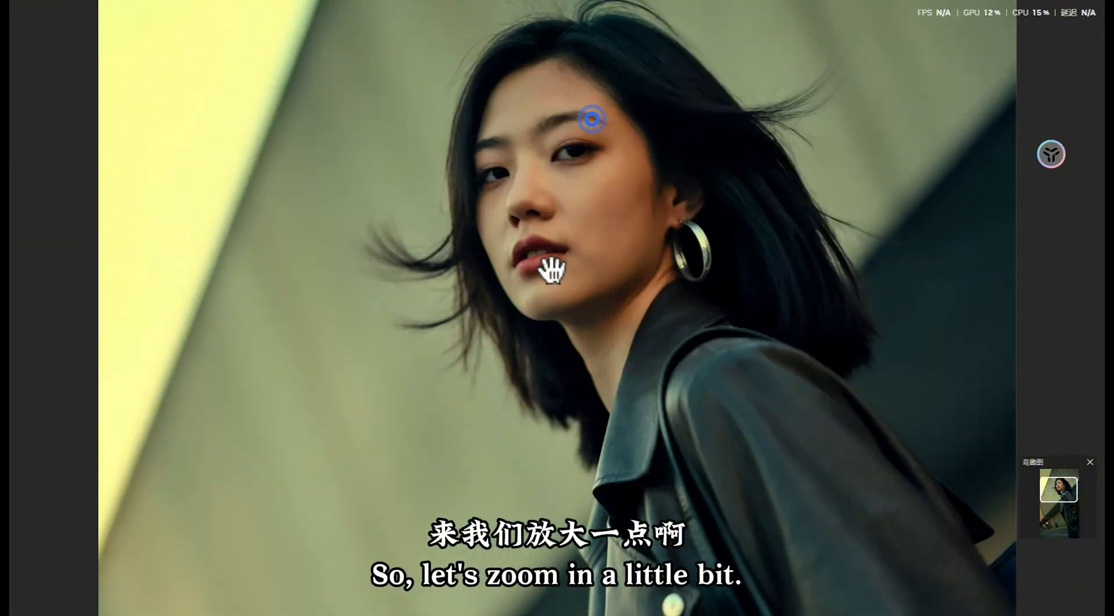
left_click_drag(540, 238, 492, 261)
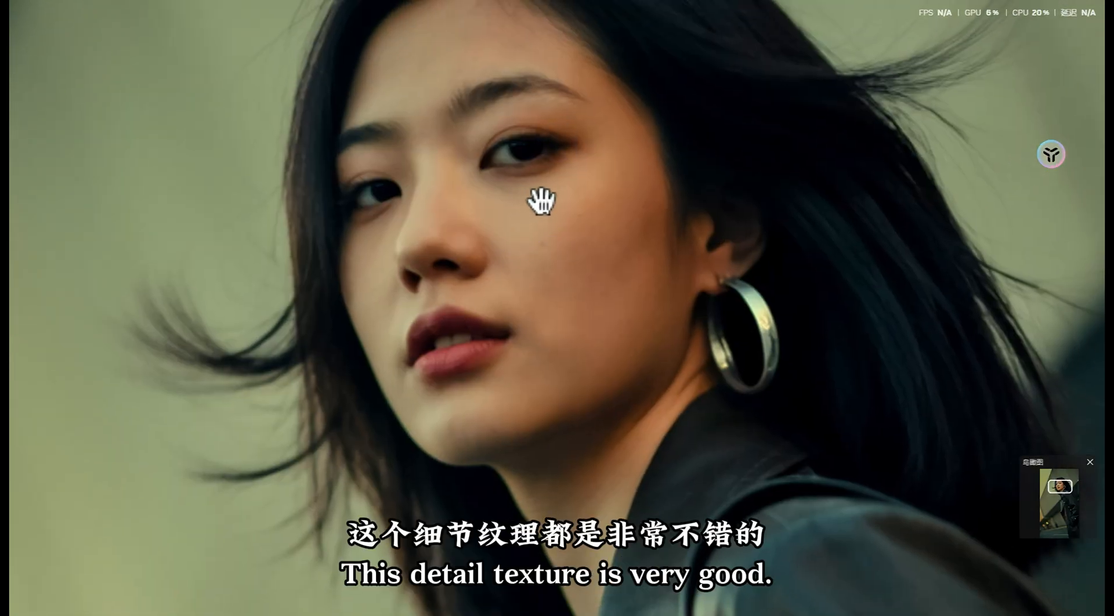
scroll(559, 276, "down", 10)
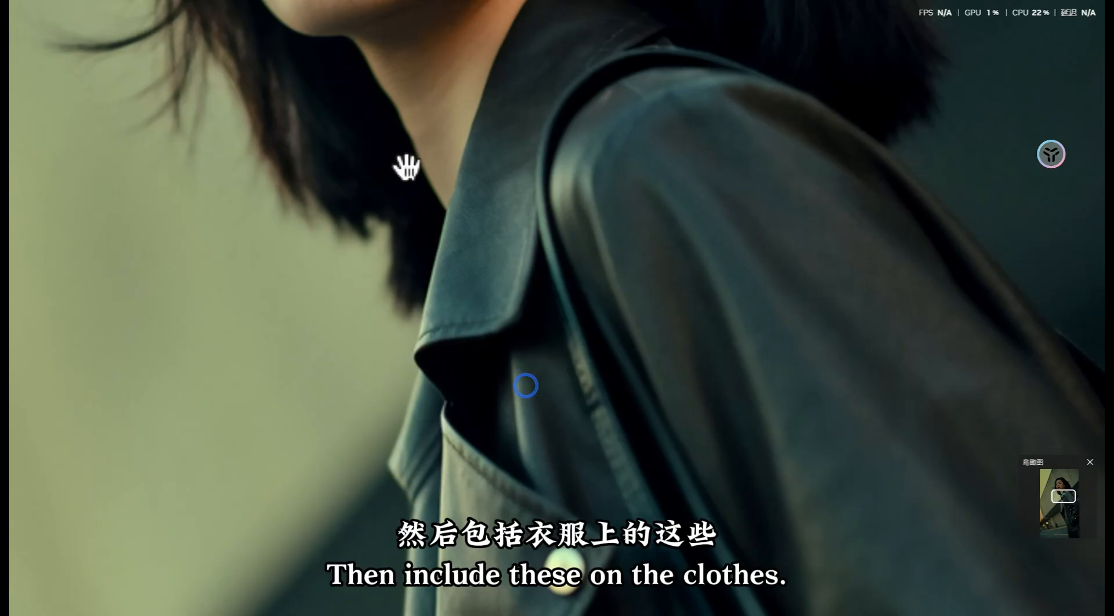
scroll(529, 467, "down", 2)
left_click_drag(529, 468, 460, 391)
left_click_drag(589, 133, 555, 368)
scroll(555, 367, "up", 9)
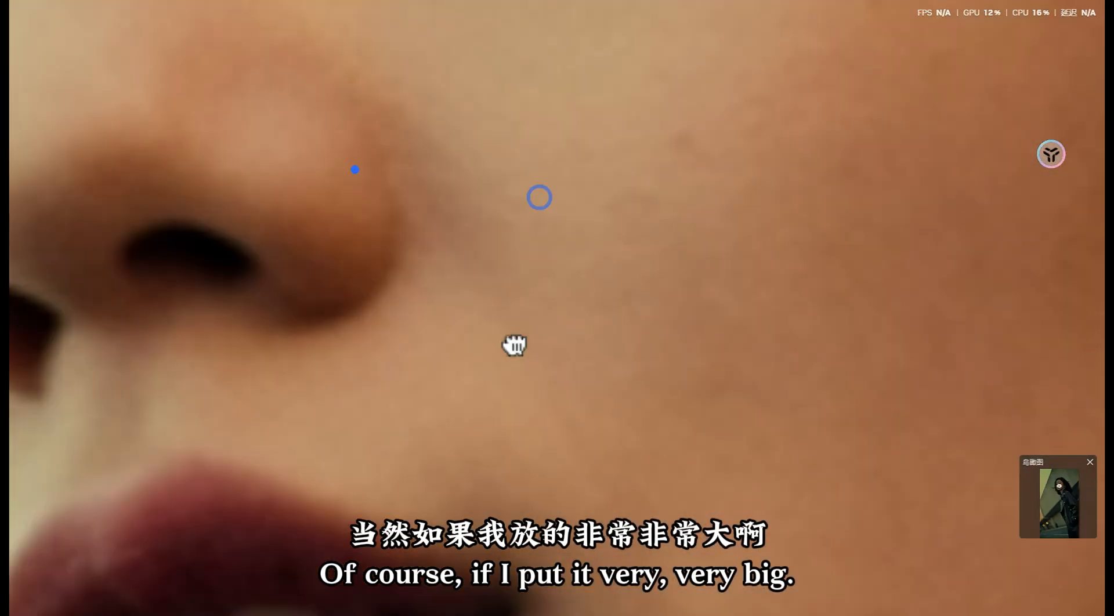
scroll(456, 369, "down", 6)
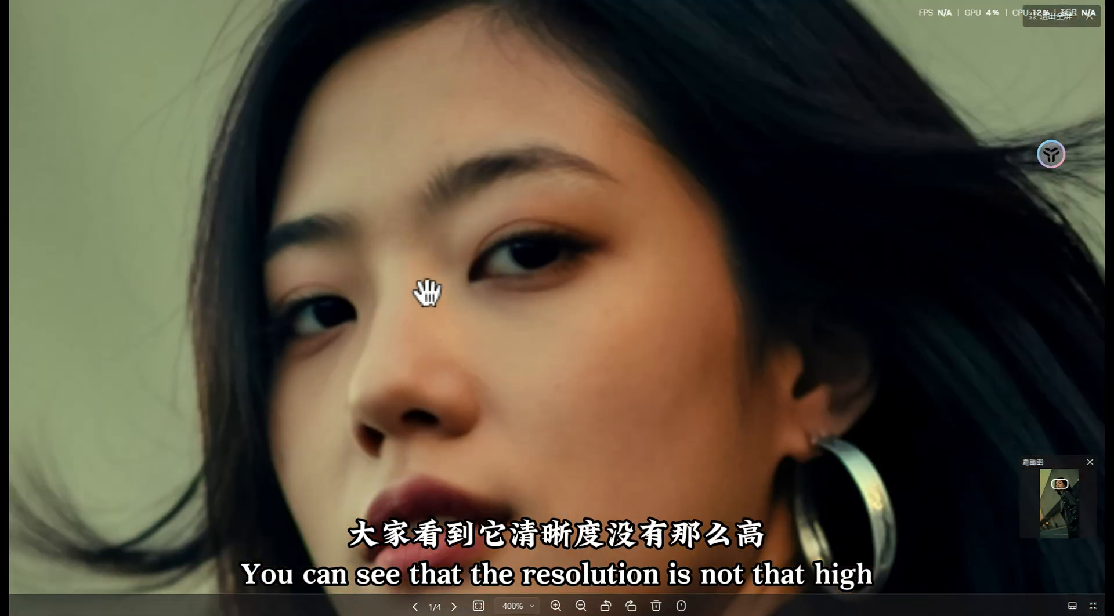
key("Escape")
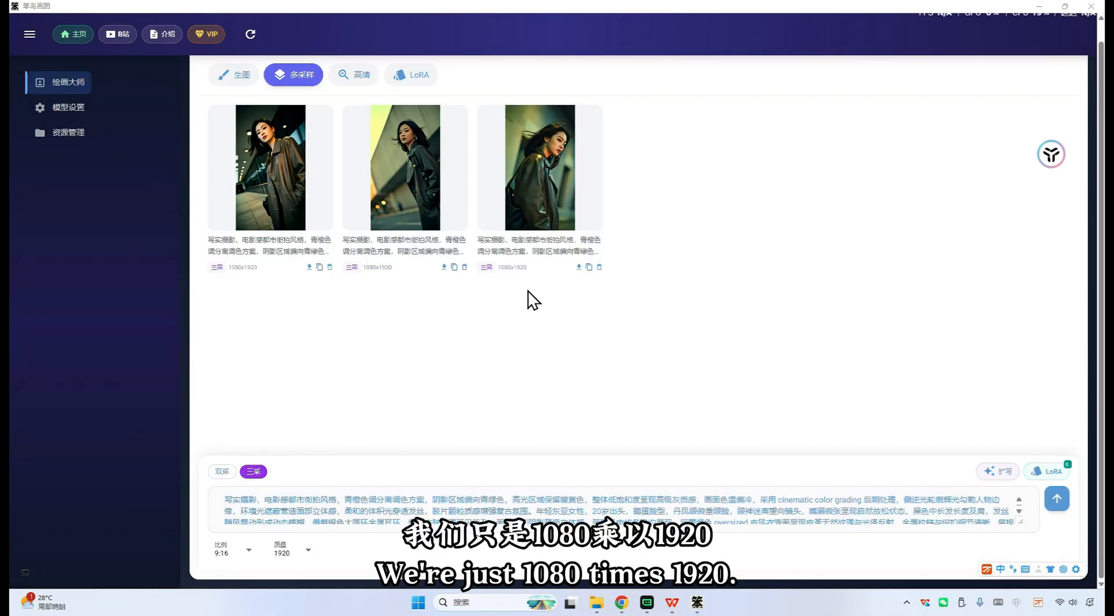
left_click(1077, 88)
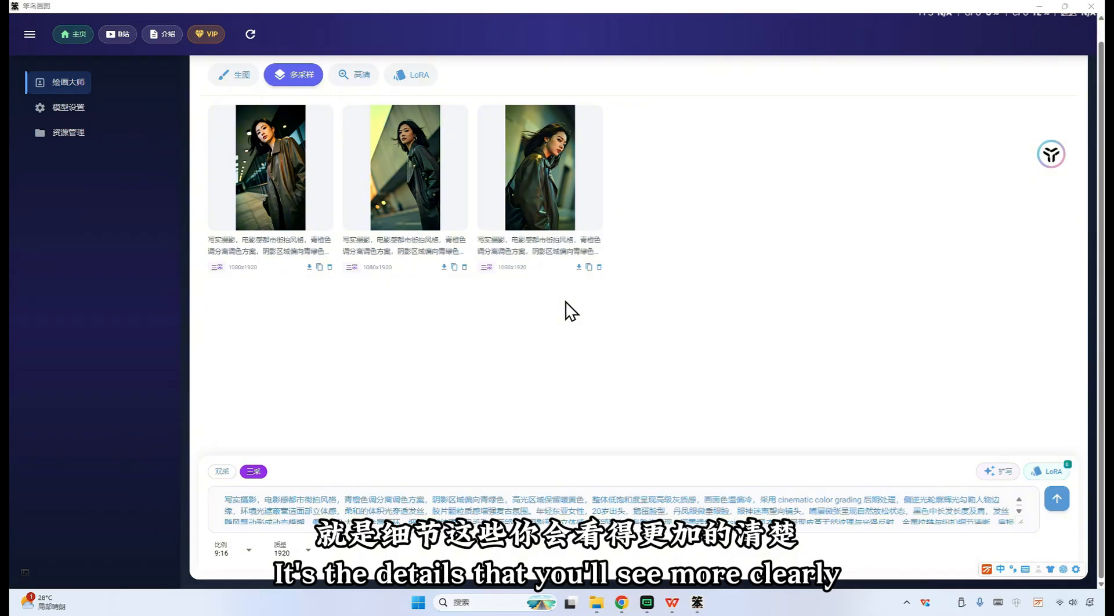
Upload the second triple-sampled portrait to the 高清 (HD) upscaler and start processing it at 4K.
left_click_drag(378, 110, 279, 151)
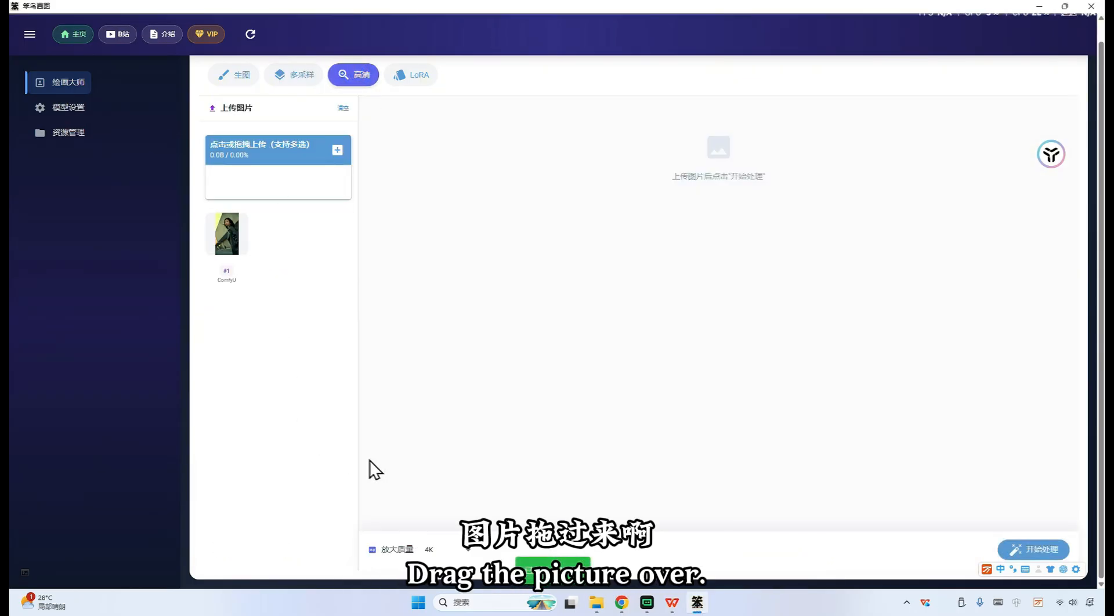
left_click(1031, 549)
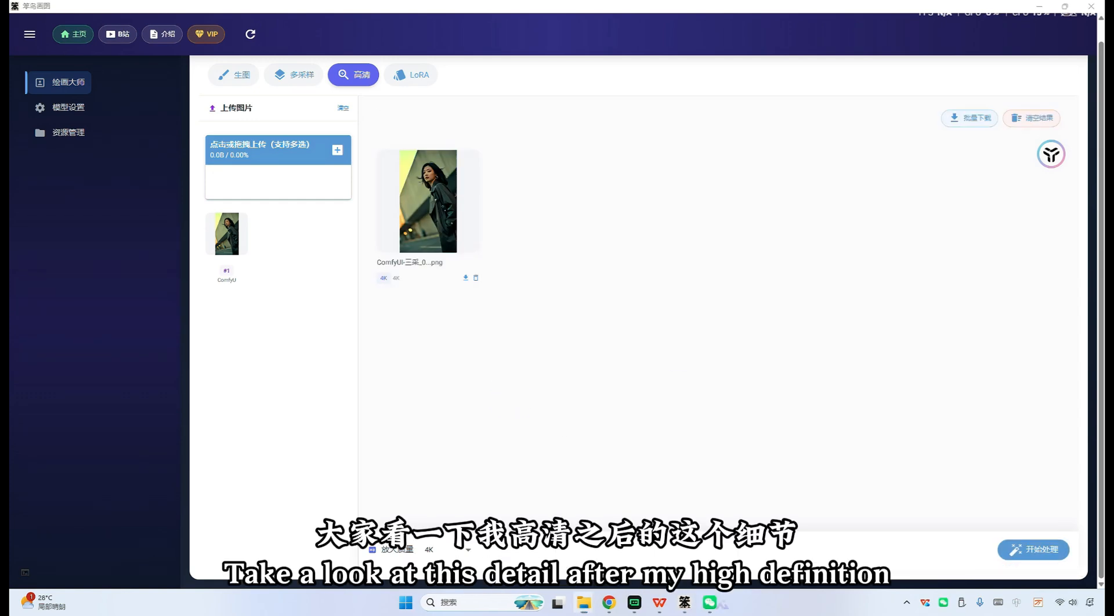
Open the upscaled 4K portrait and examine the detail of the skin, eyes, lips and hair at high magnification.
double_click(428, 202)
scroll(663, 230, "up", 3)
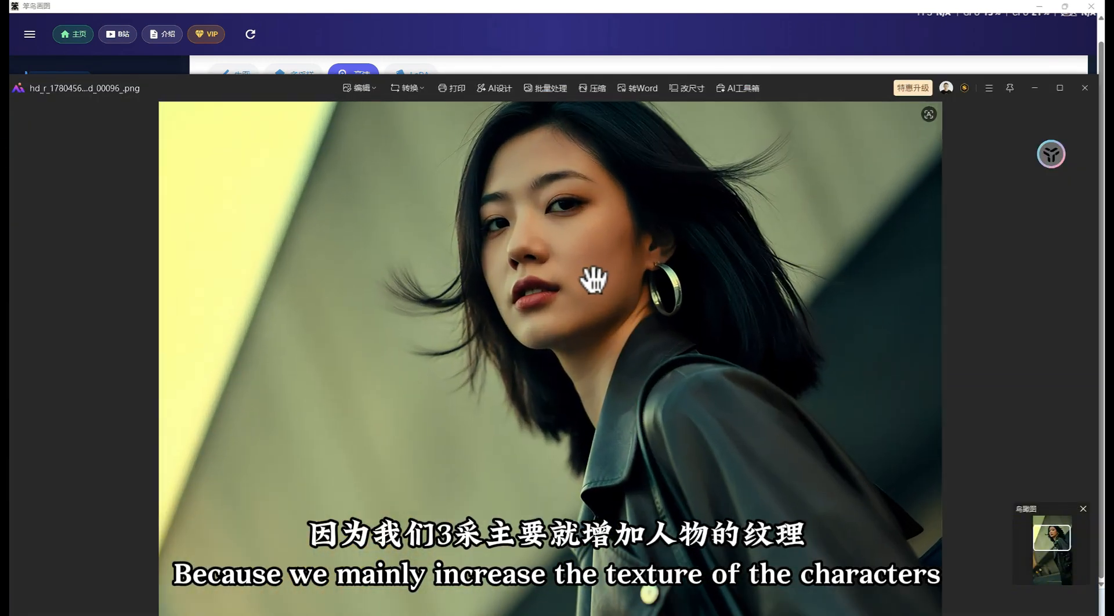
scroll(575, 275, "up", 4)
scroll(571, 284, "down", 1)
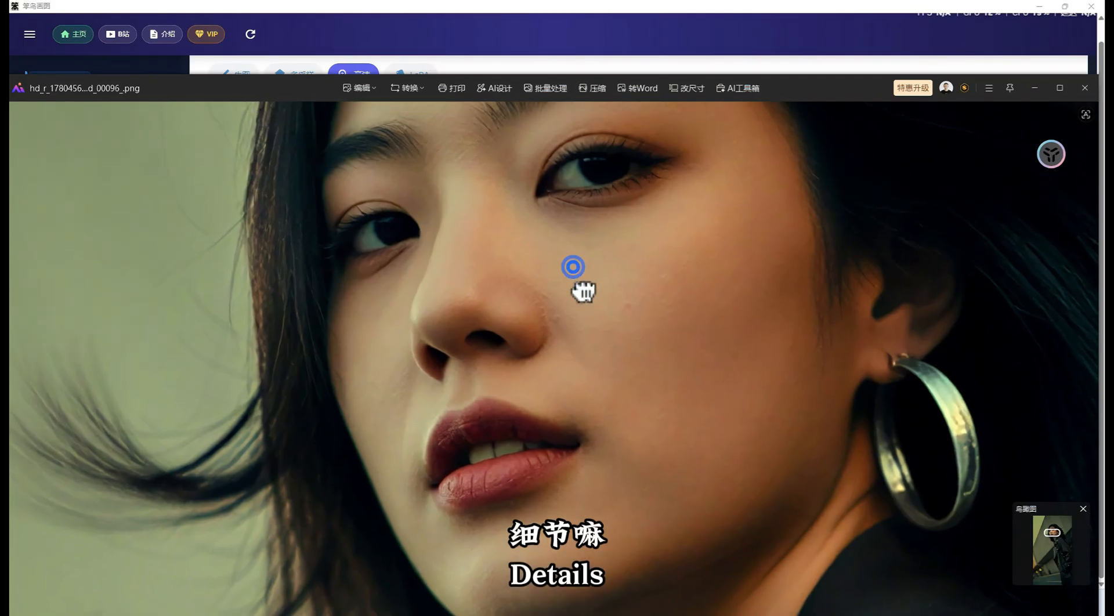
scroll(580, 291, "up", 3)
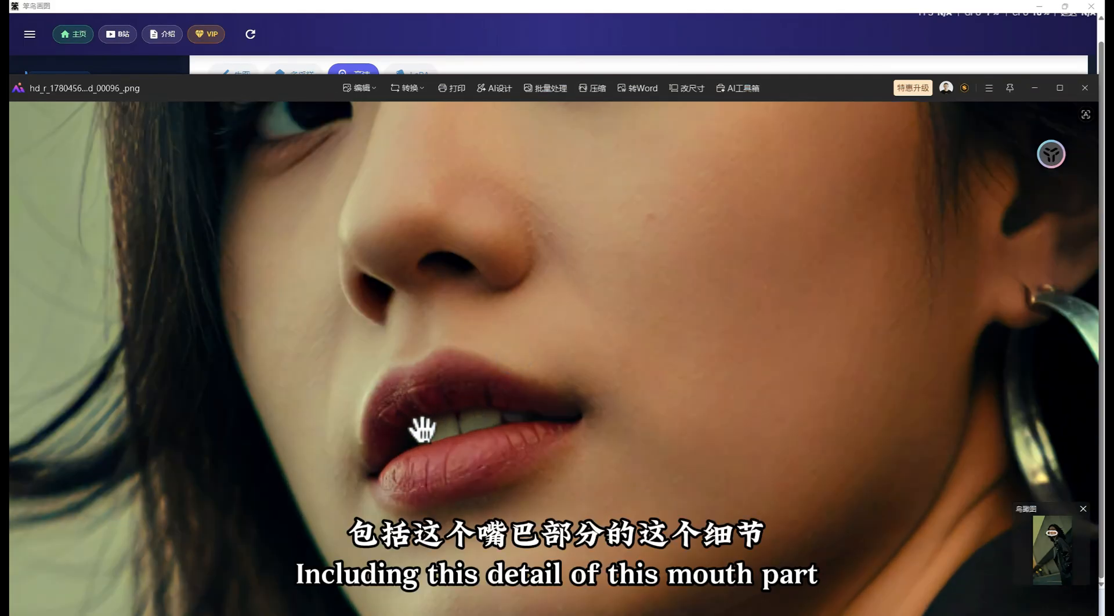
left_click_drag(455, 416, 415, 310)
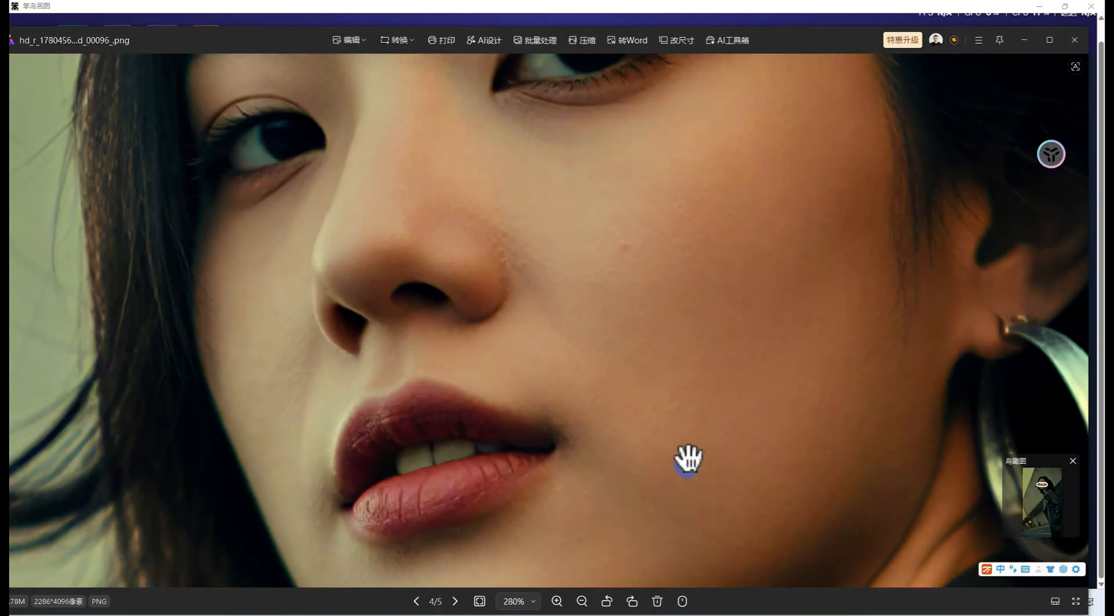
left_click_drag(689, 457, 595, 345)
scroll(584, 331, "down", 5)
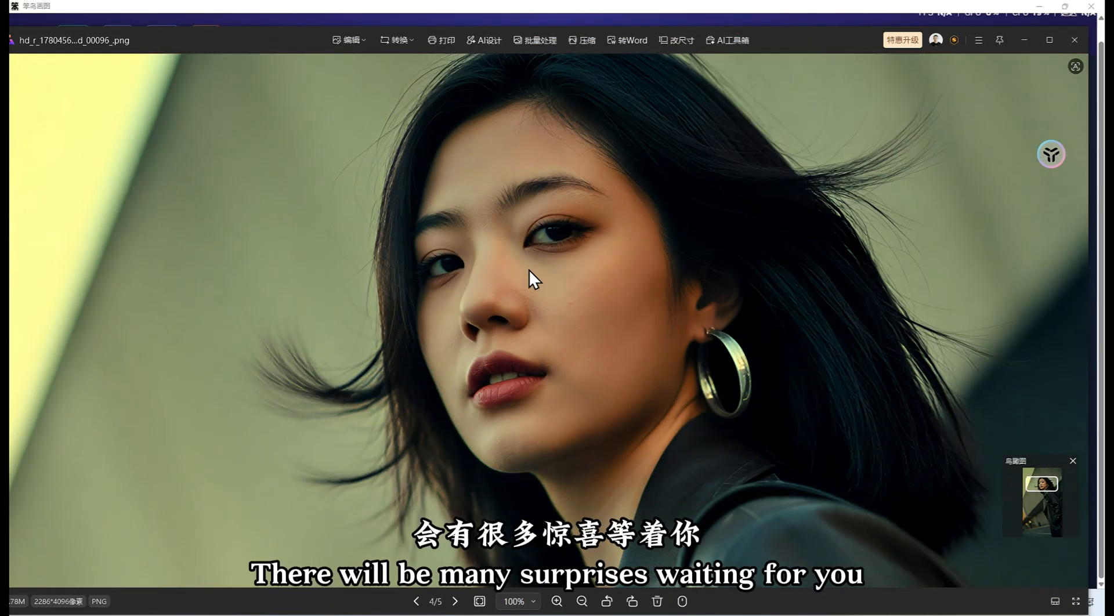
left_click(693, 463)
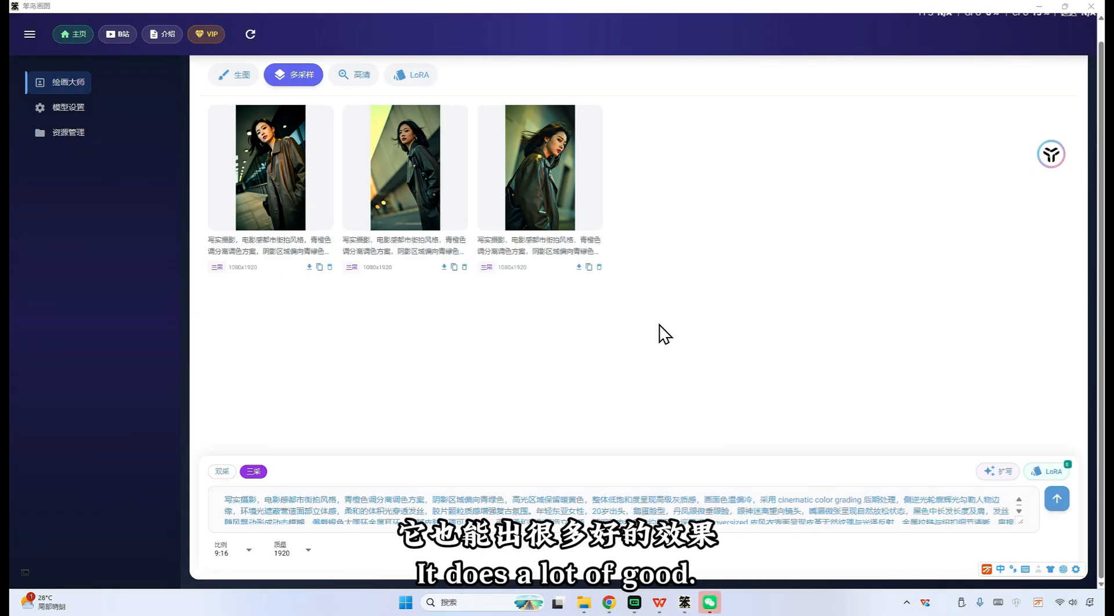
left_click(691, 467)
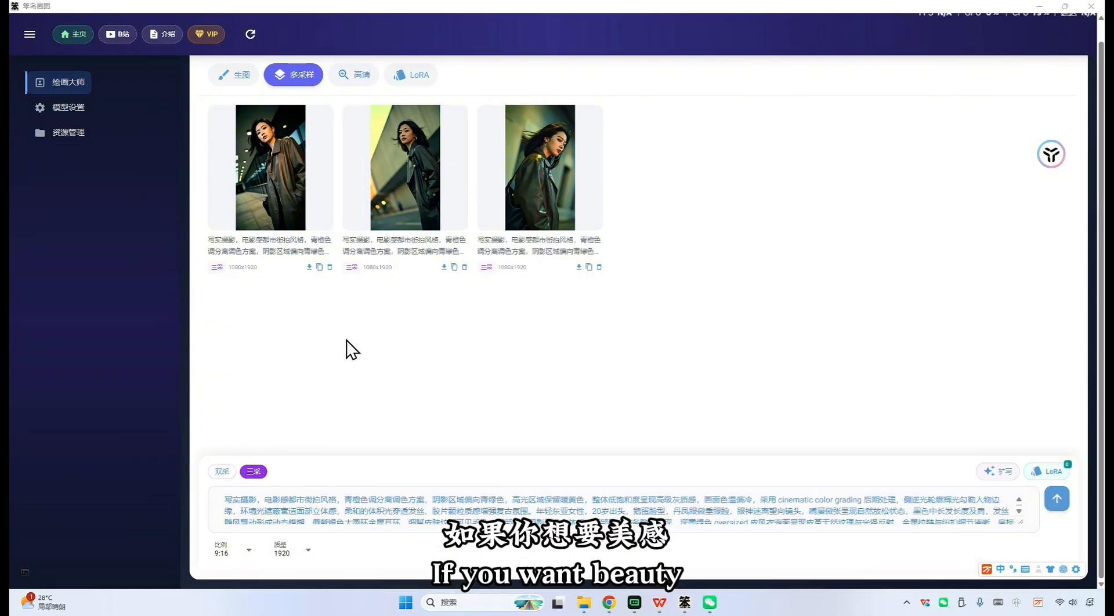
left_click(230, 75)
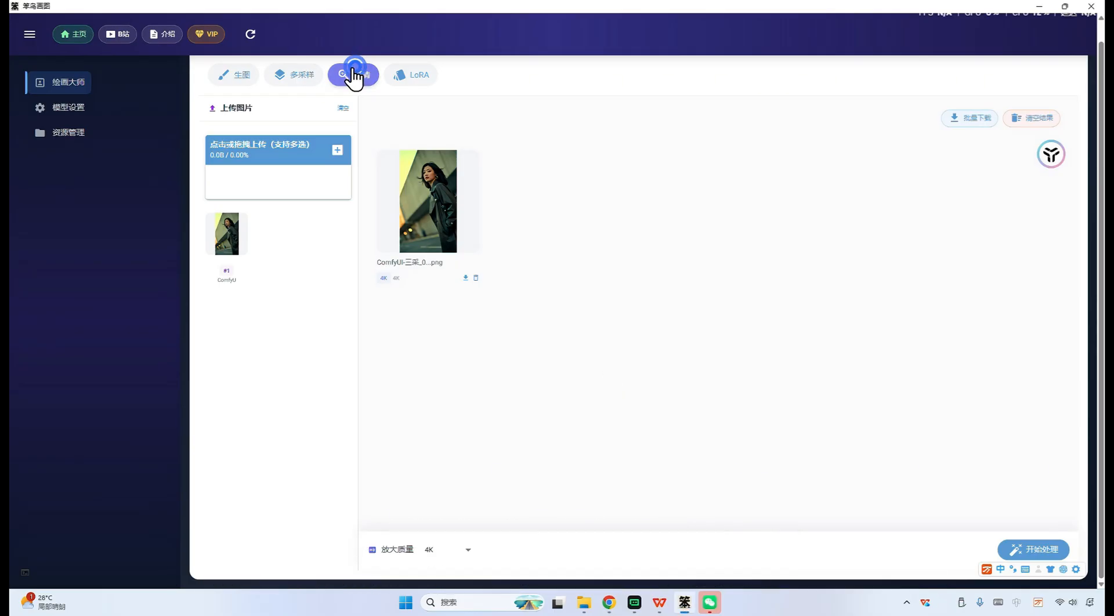
Return to the 多采样 (multi-sampling) section and switch the sampling mode to 双采 (double sampling).
left_click(294, 75)
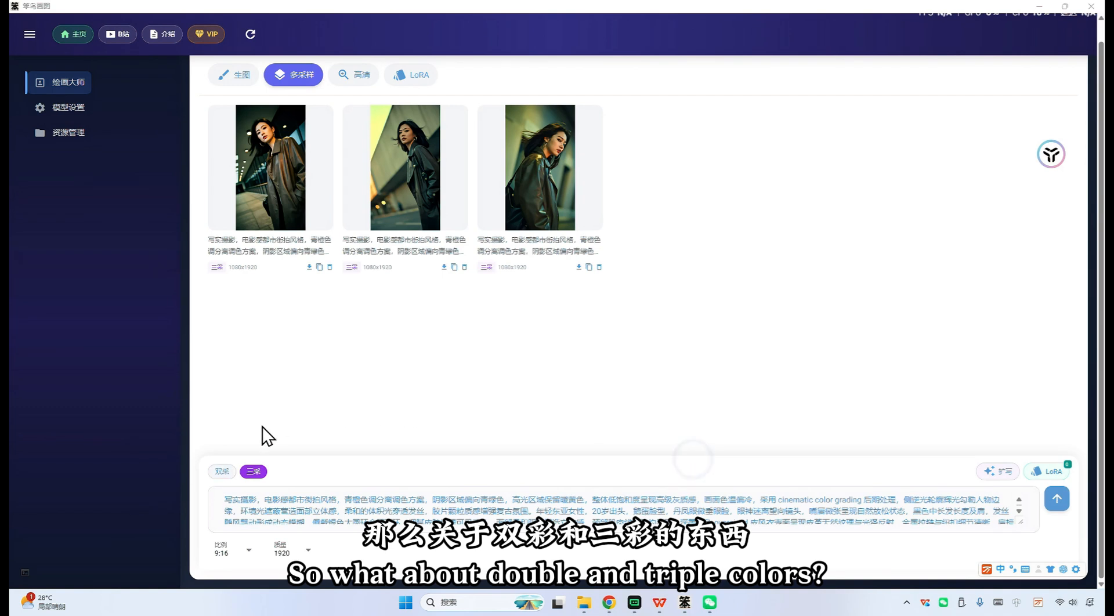
left_click(227, 472)
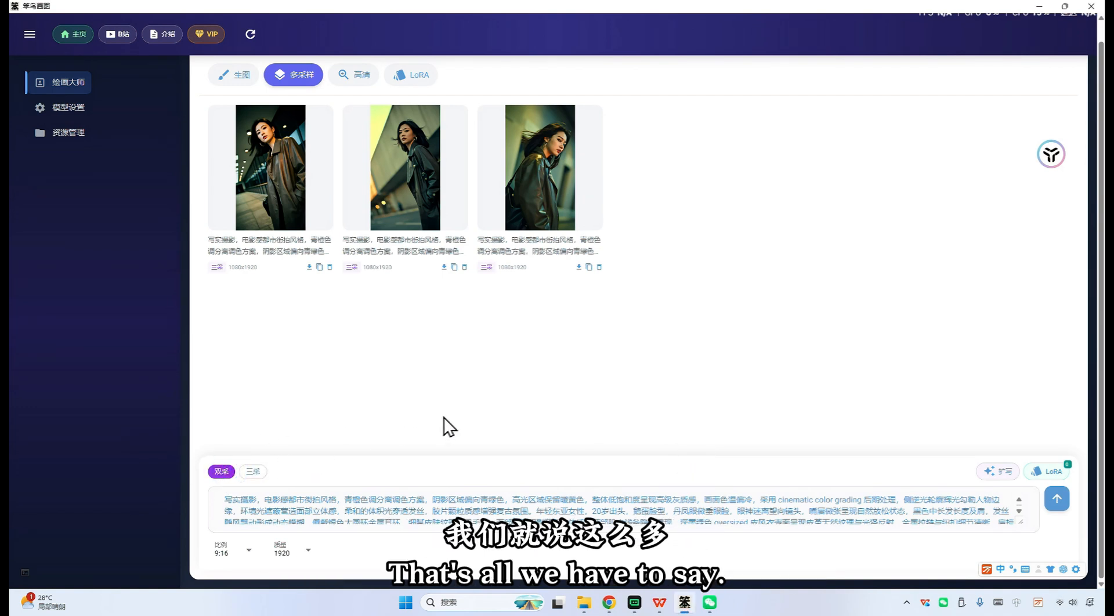
left_click(688, 458)
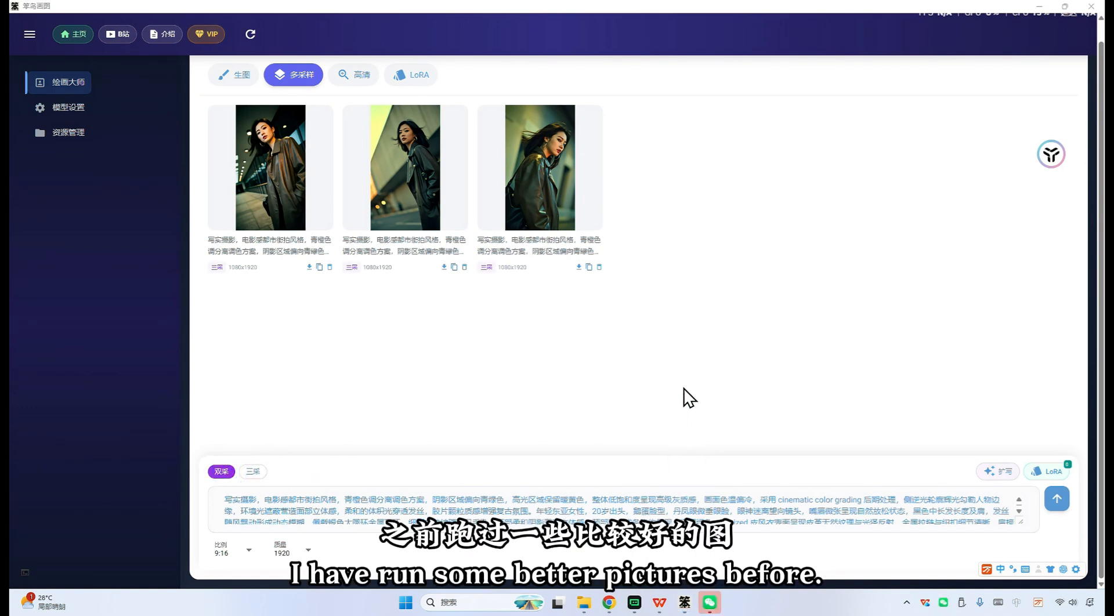